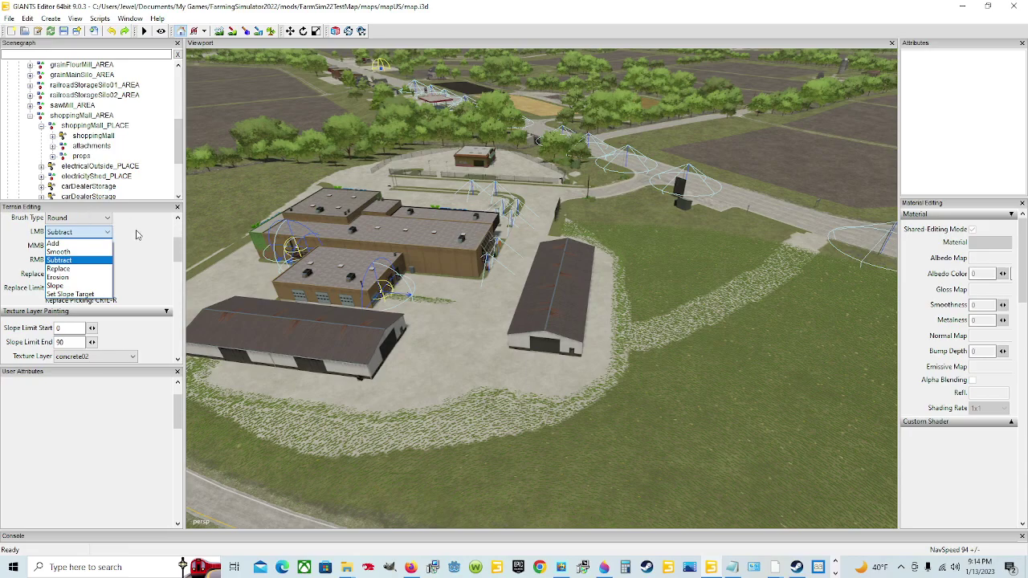
# Inspect the grass growing through the concrete around the edges of the yard and sheds beside the shopping mall.
pyautogui.click(136, 231)
pyautogui.scroll(10, 490, 290)
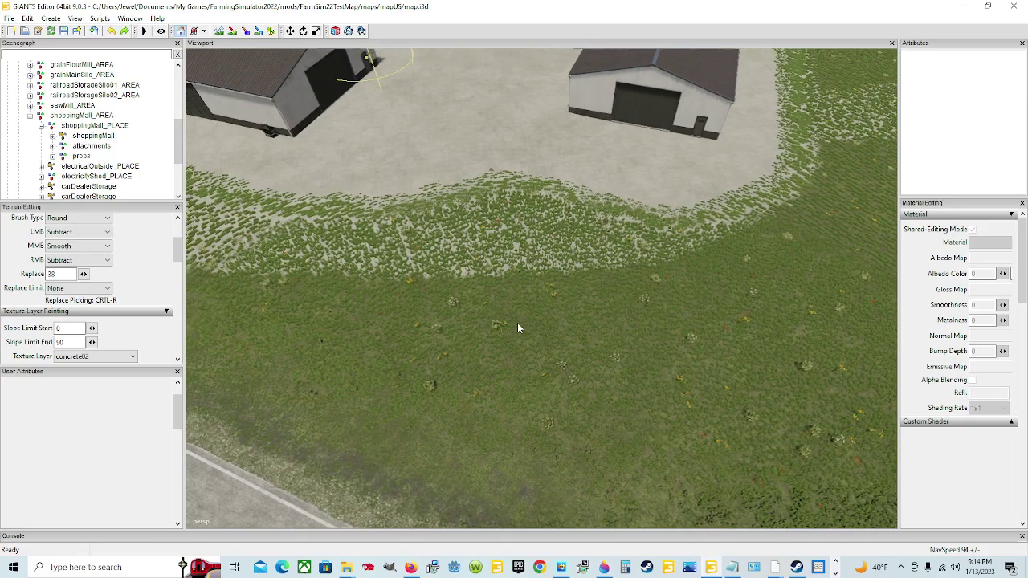
pyautogui.keyDown('alt'); pyautogui.moveTo(517, 323); pyautogui.dragTo(424, 258); pyautogui.keyUp('alt')
pyautogui.scroll(5, 474, 311)
pyautogui.scroll(5, 462, 282)
pyautogui.scroll(-8, 462, 282)
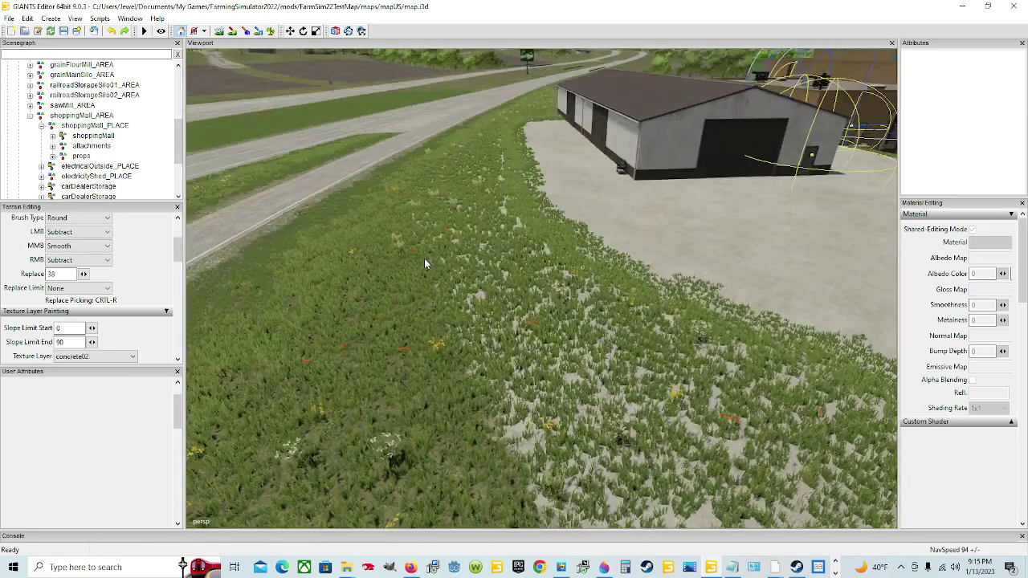
pyautogui.keyDown('alt'); pyautogui.moveTo(602, 414); pyautogui.dragTo(635, 417); pyautogui.keyUp('alt')
pyautogui.scroll(-4, 594, 425)
pyautogui.moveTo(567, 420); pyautogui.dragTo(597, 412, button='right')
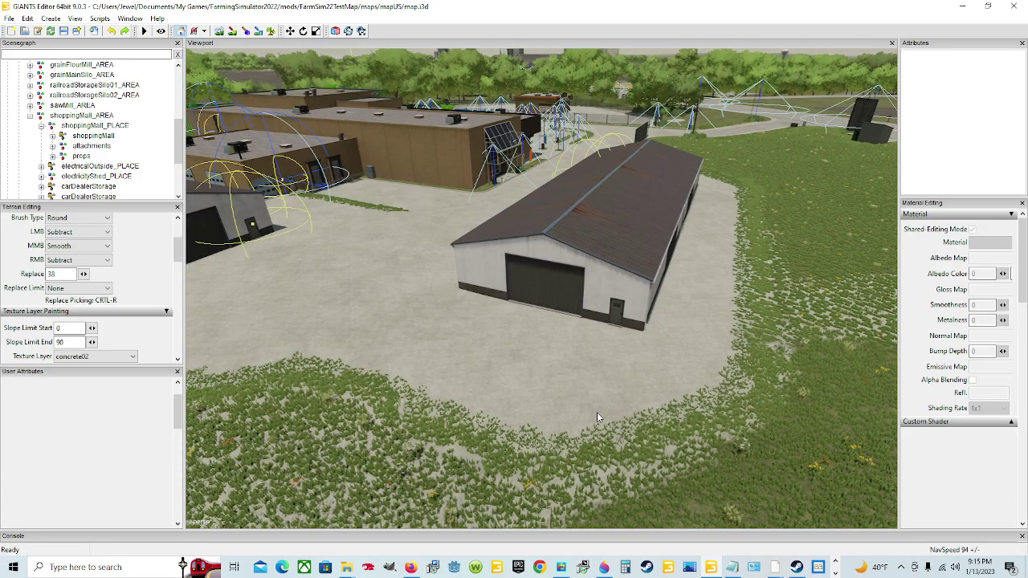
pyautogui.moveTo(596, 411); pyautogui.dragTo(603, 389, button='right')
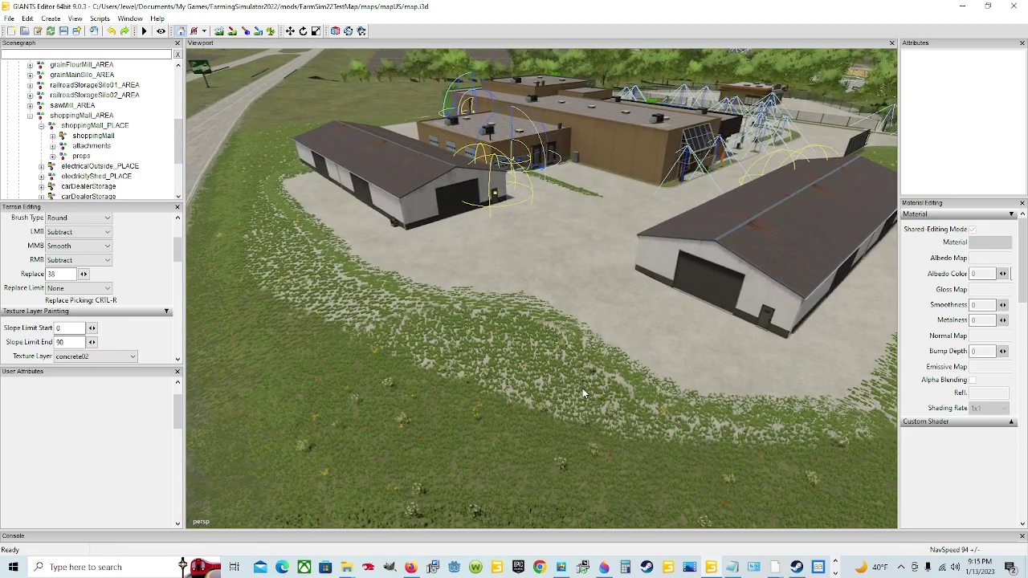
pyautogui.scroll(4, 608, 312)
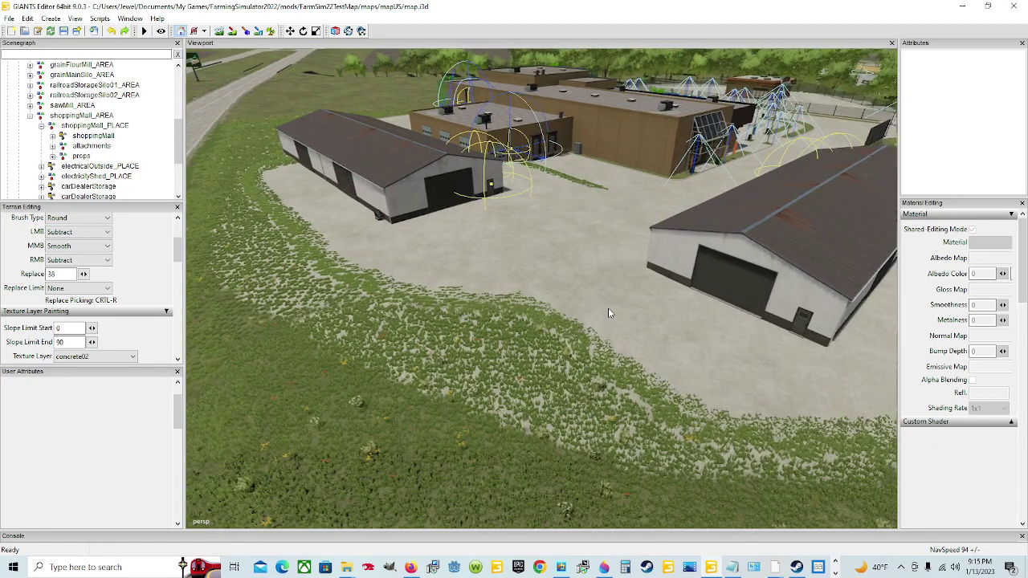
pyautogui.scroll(5, 608, 308)
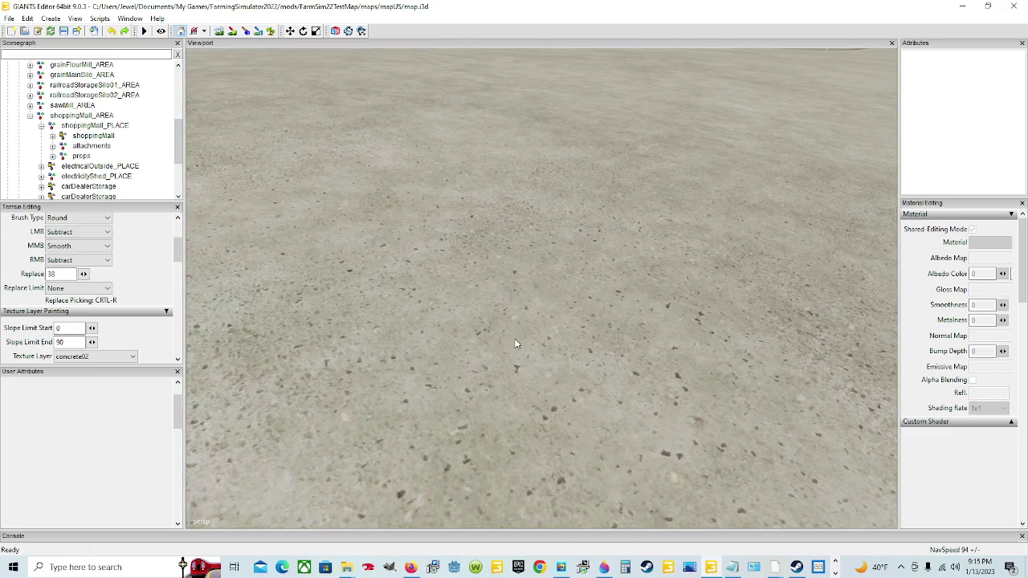
pyautogui.moveTo(512, 340); pyautogui.dragTo(596, 317, button='right')
pyautogui.scroll(-5, 596, 322)
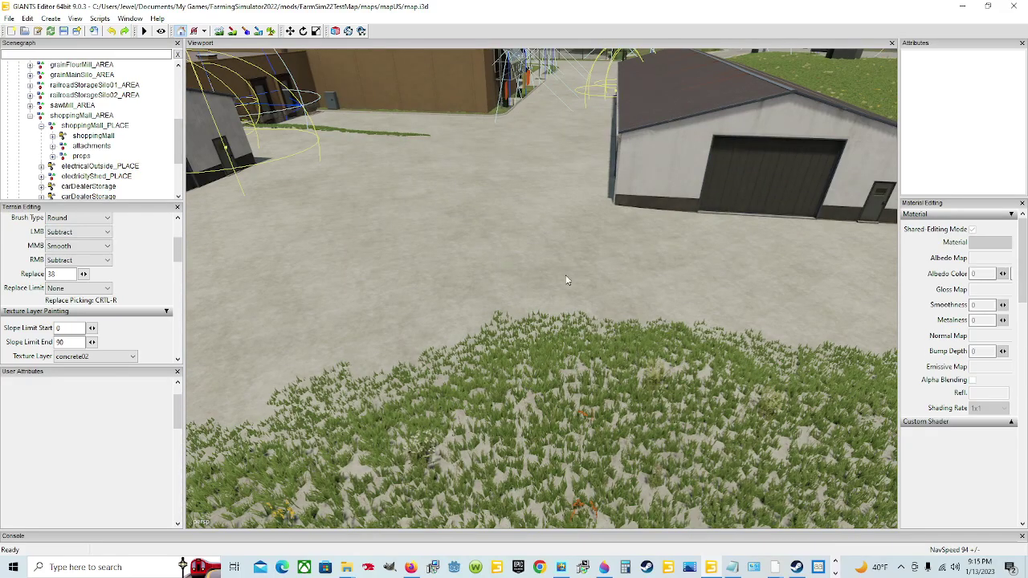
pyautogui.moveTo(637, 247); pyautogui.dragTo(604, 170, button='right')
pyautogui.keyDown('alt'); pyautogui.moveTo(604, 170); pyautogui.dragTo(1008, 196); pyautogui.keyUp('alt')
pyautogui.moveTo(428, 339); pyautogui.dragTo(371, 322, button='right')
pyautogui.moveTo(582, 289); pyautogui.dragTo(354, 330, button='right')
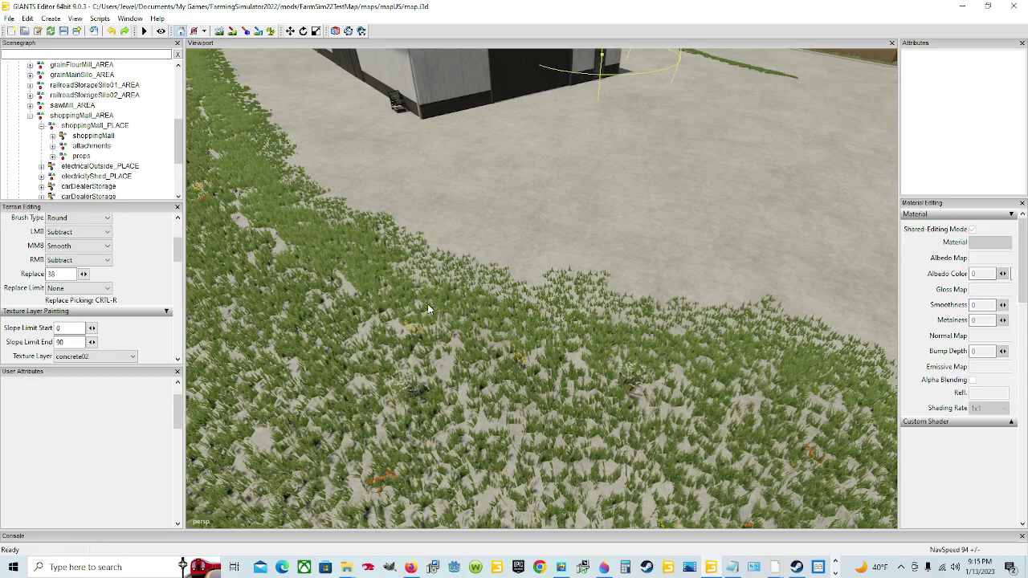
pyautogui.keyDown('alt'); pyautogui.moveTo(586, 377); pyautogui.dragTo(618, 382); pyautogui.keyUp('alt')
pyautogui.moveTo(618, 383); pyautogui.dragTo(664, 338, button='right')
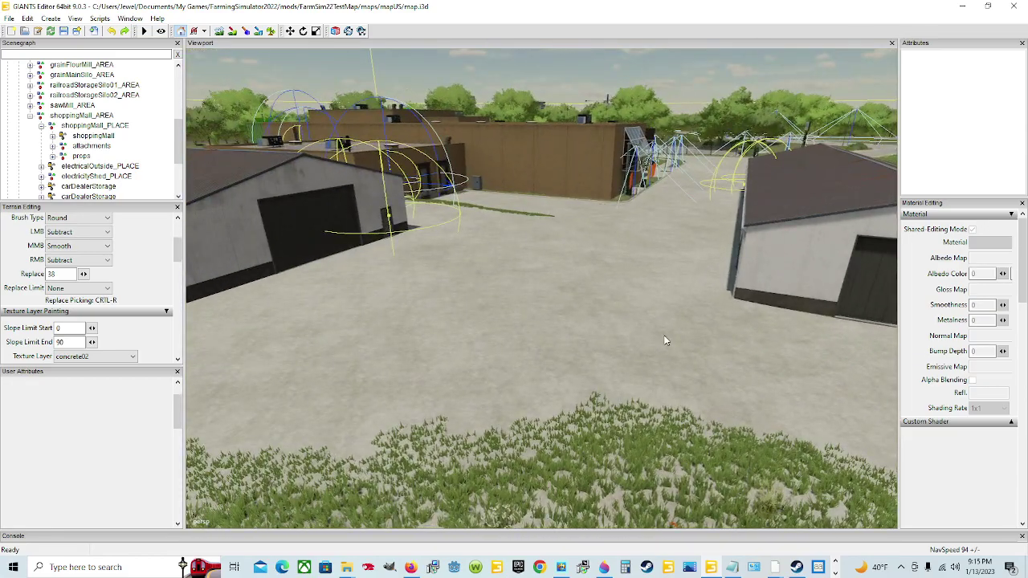
pyautogui.moveTo(664, 334); pyautogui.dragTo(568, 391, button='right')
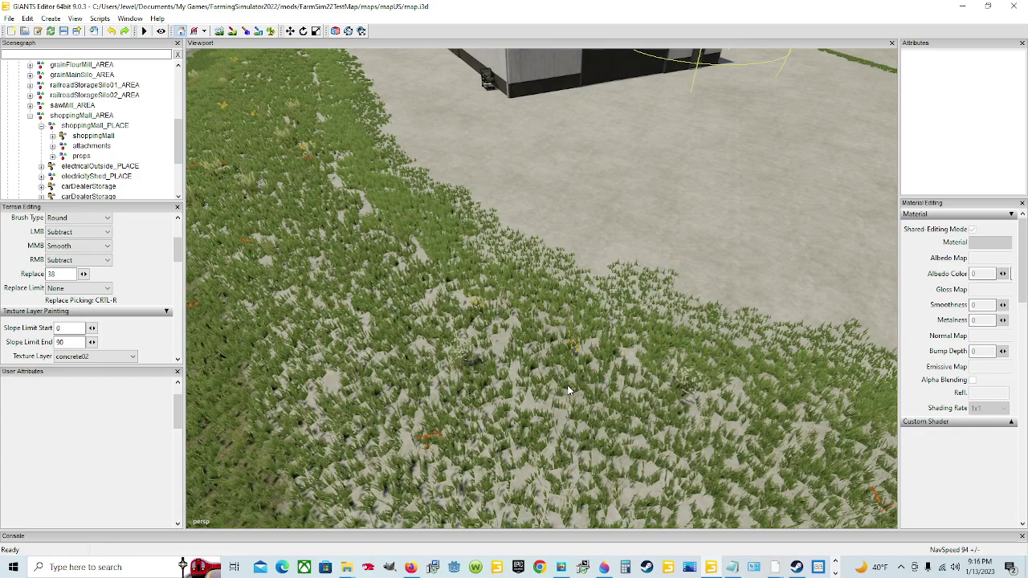
pyautogui.scroll(5, 568, 391)
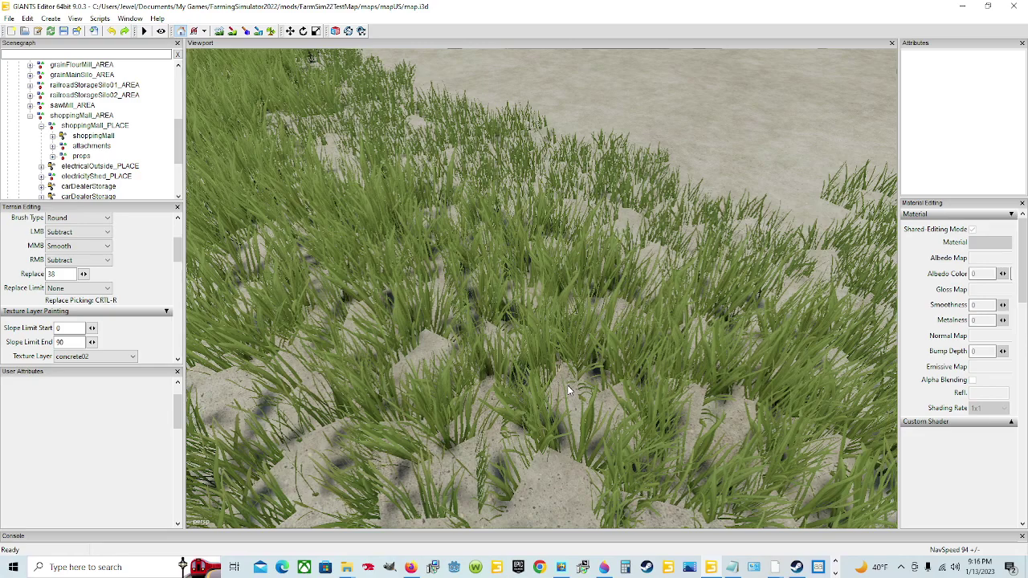
pyautogui.scroll(-5, 567, 390)
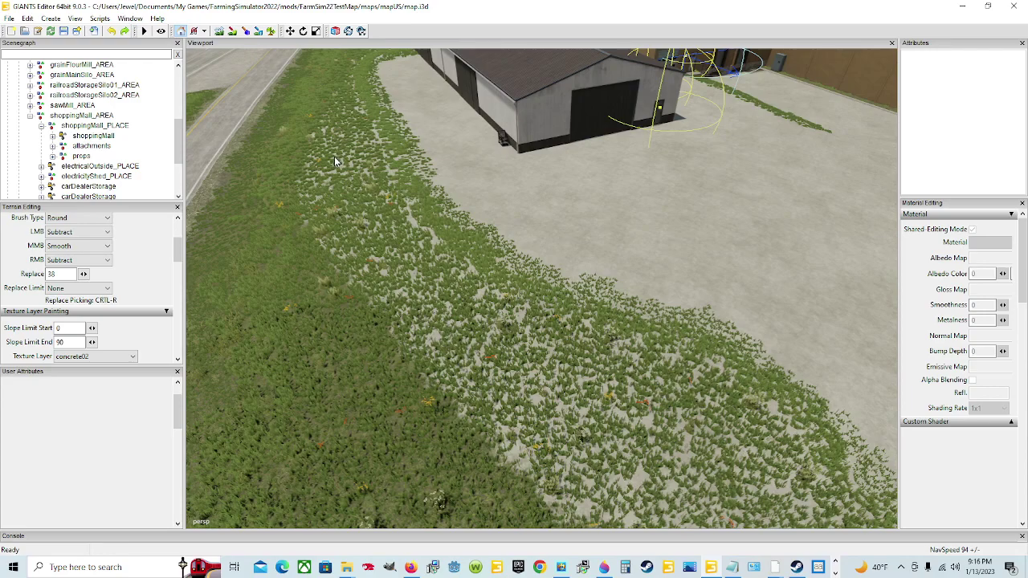
# Activate foliage painting with the brush type Round and the LMB action Subtract.
pyautogui.click(271, 31)
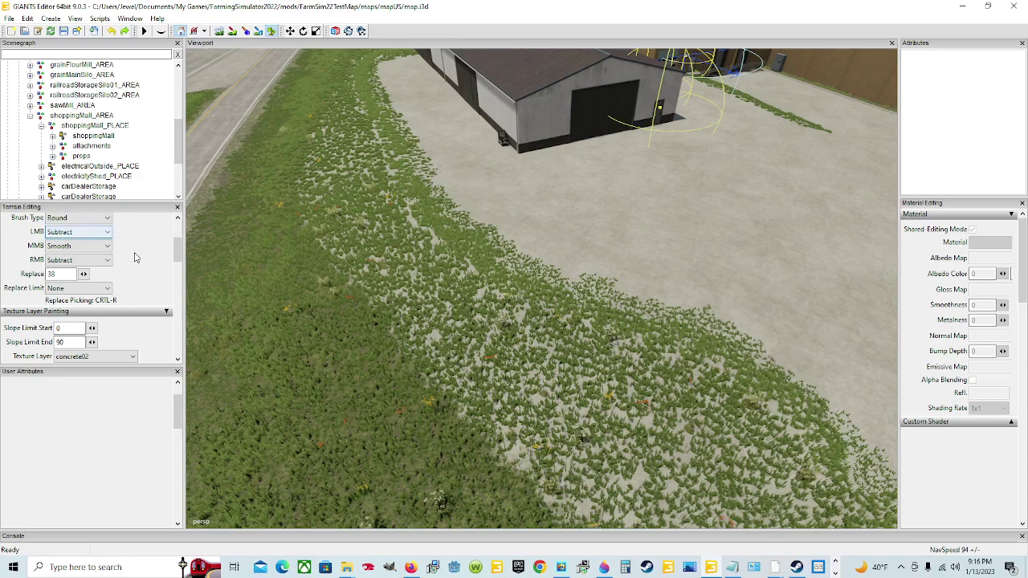
pyautogui.scroll(3, 135, 257)
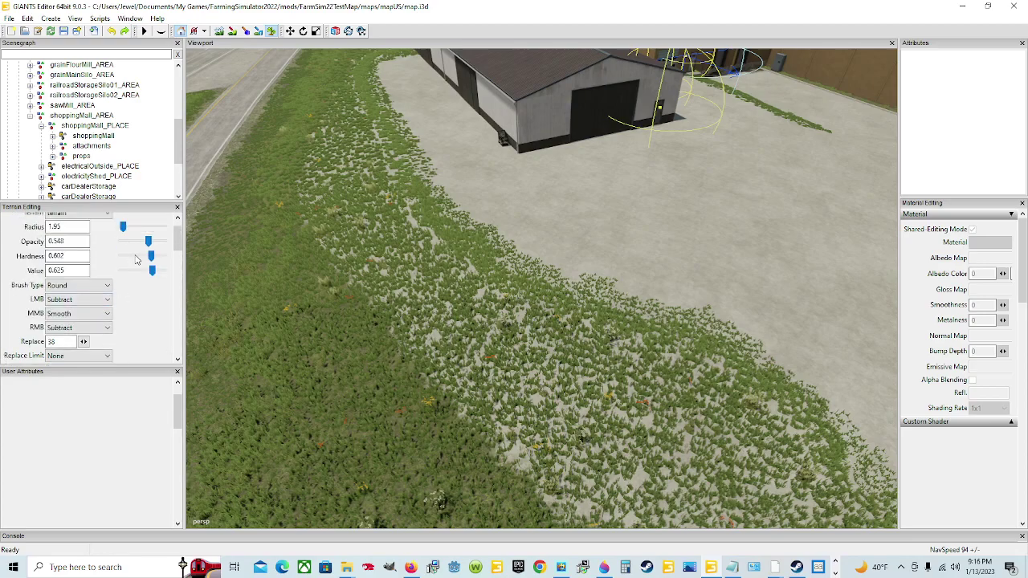
pyautogui.click(97, 287)
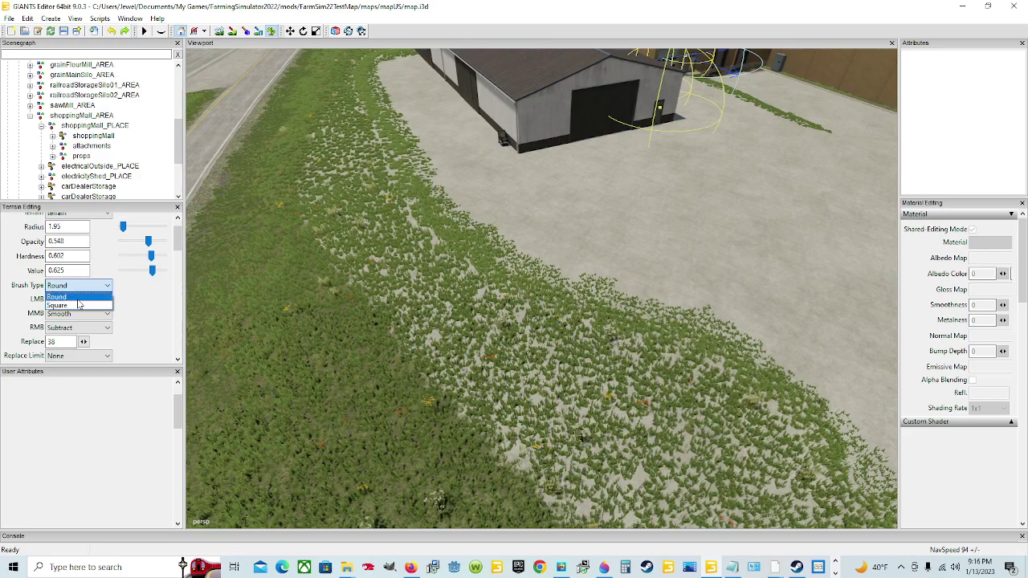
pyautogui.click(103, 291)
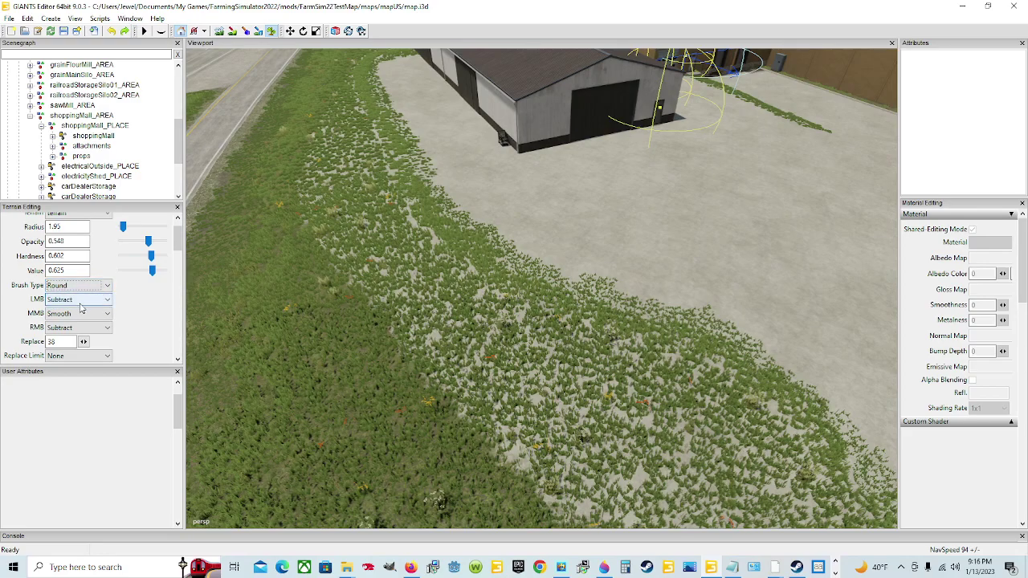
pyautogui.click(95, 300)
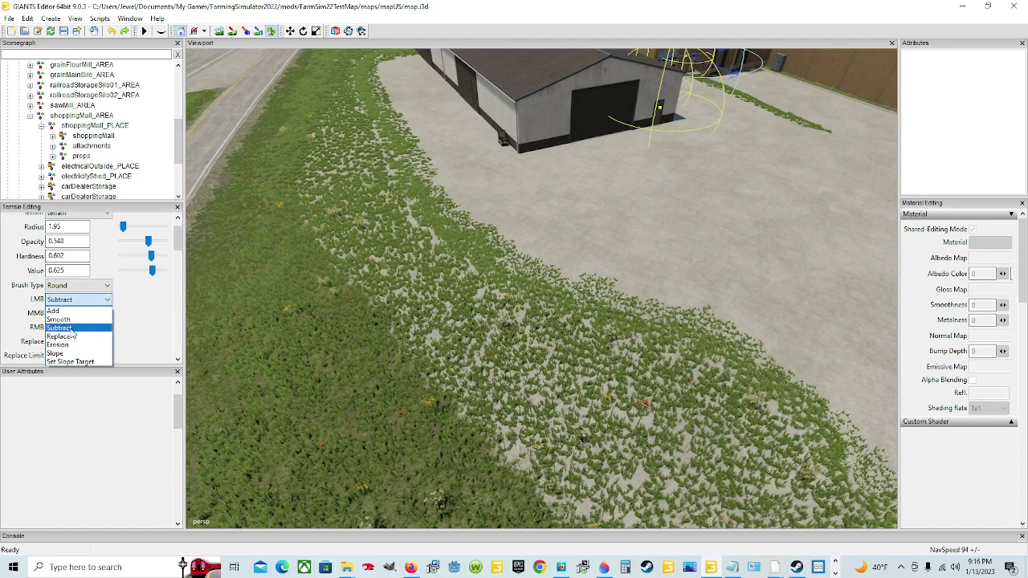
pyautogui.click(76, 329)
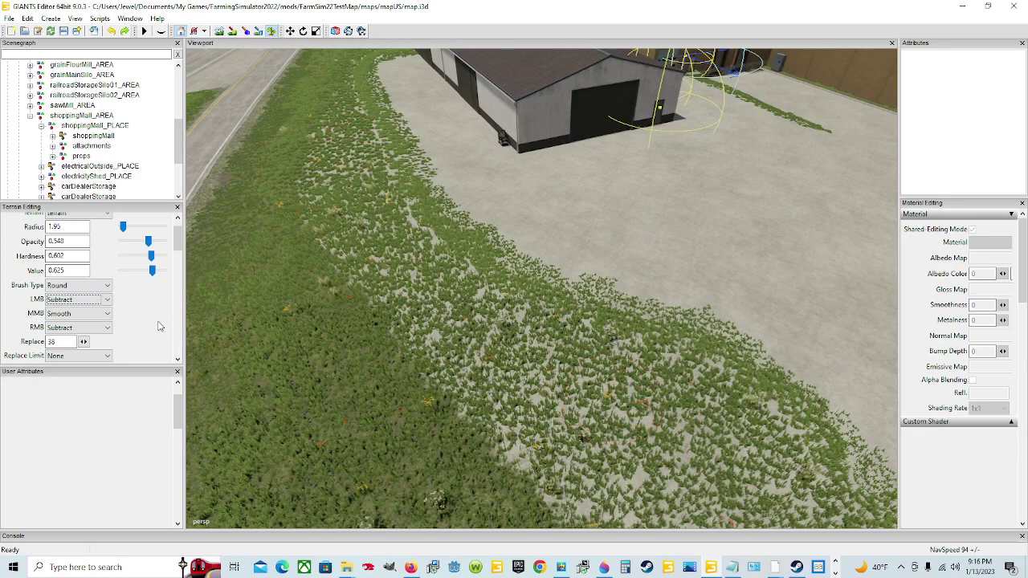
# Set the foliage layer for painting to groundFoliage.
pyautogui.scroll(-5, 159, 323)
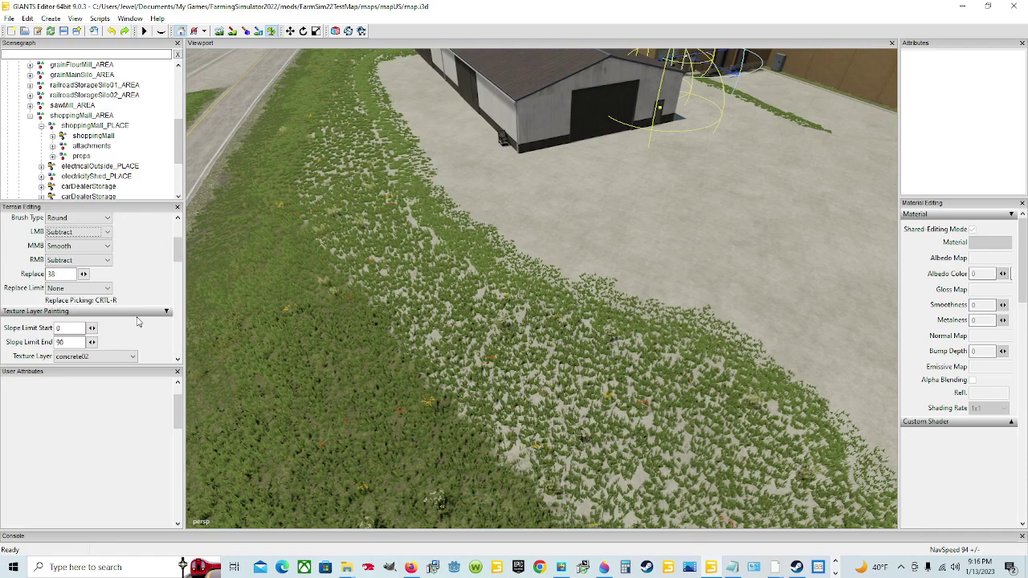
pyautogui.scroll(-1, 164, 318)
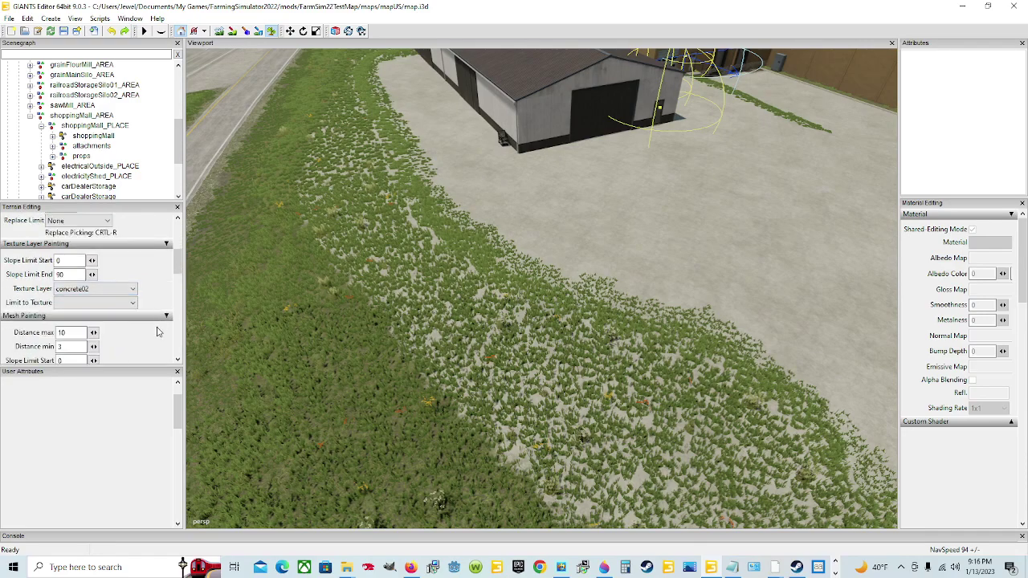
pyautogui.scroll(-3, 159, 328)
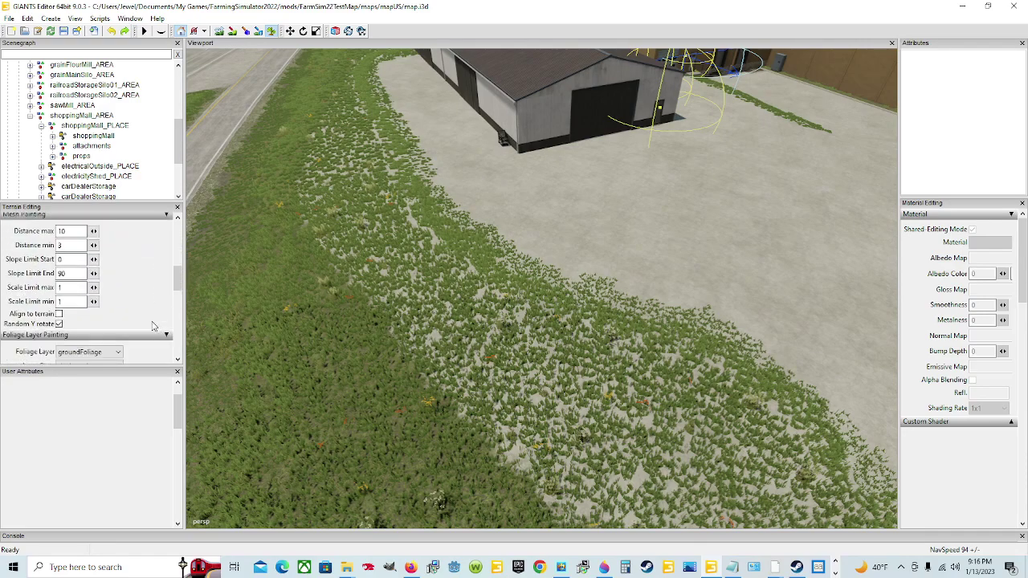
pyautogui.scroll(-1, 154, 326)
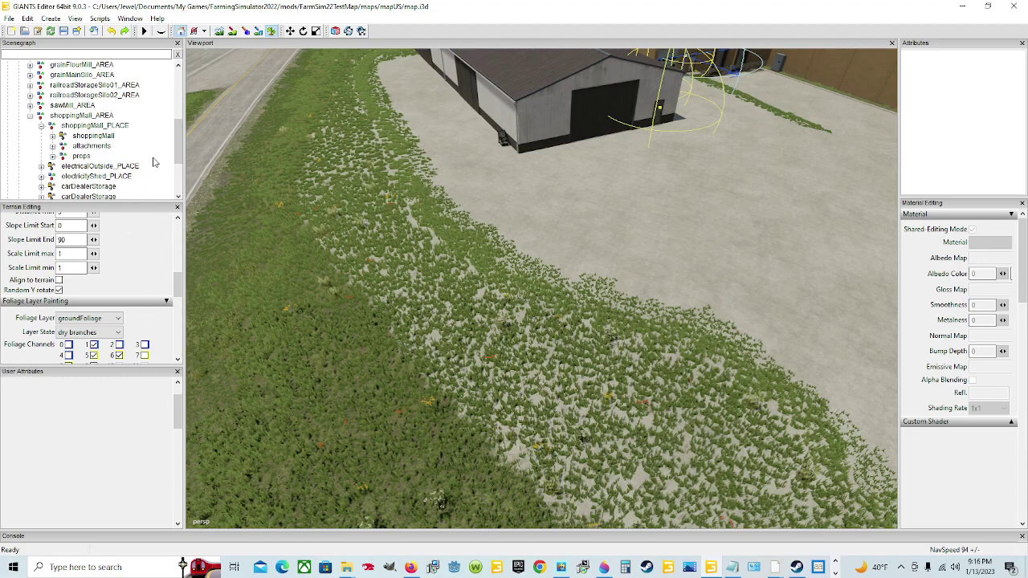
pyautogui.click(130, 18)
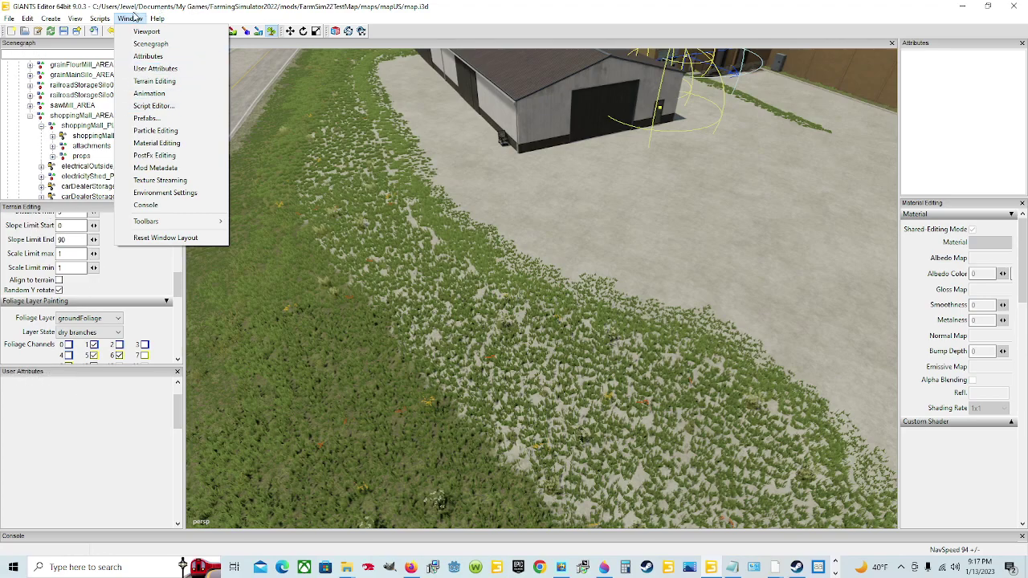
pyautogui.click(134, 17)
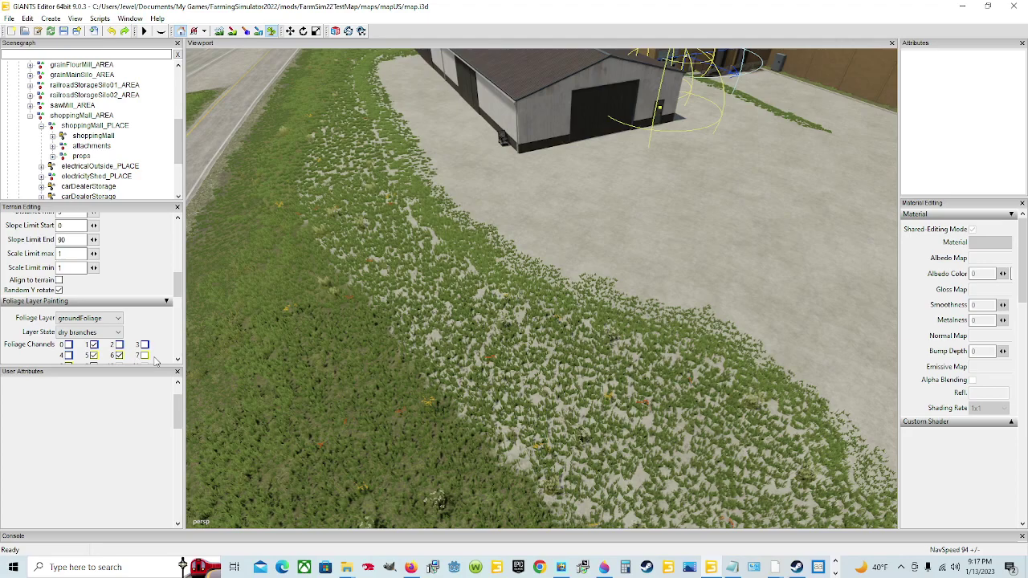
pyautogui.click(119, 319)
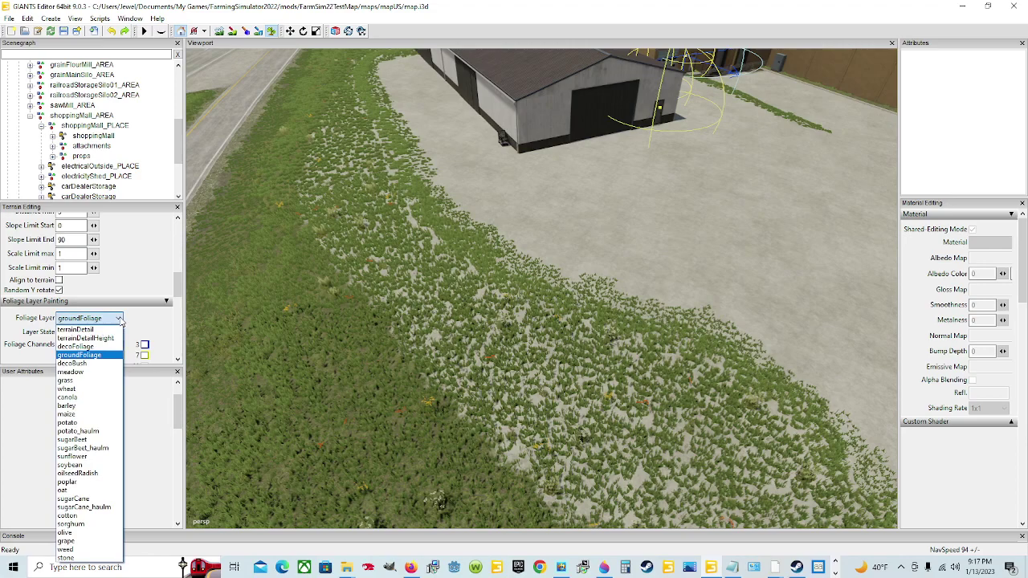
pyautogui.click(94, 330)
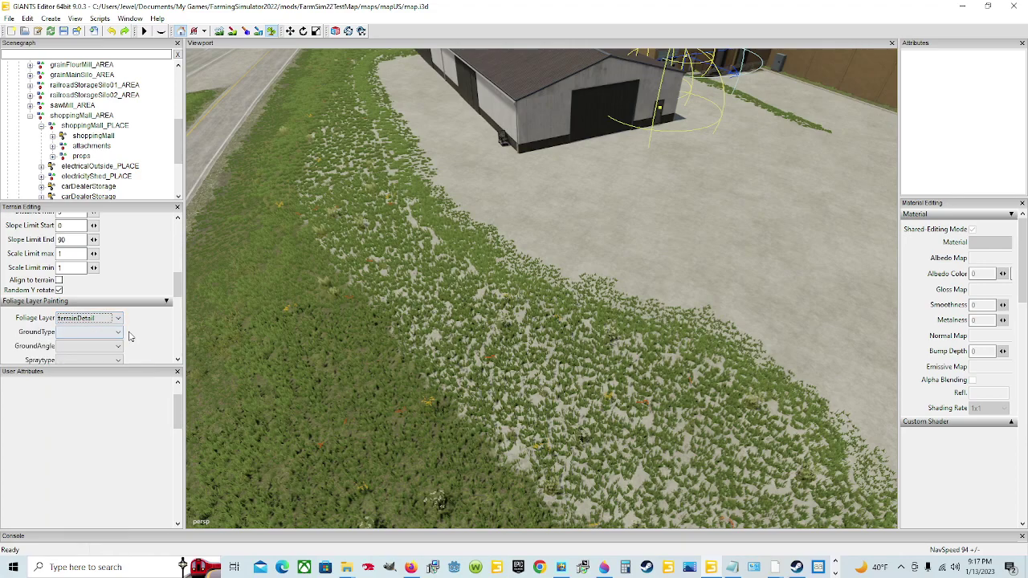
pyautogui.scroll(-1, 152, 332)
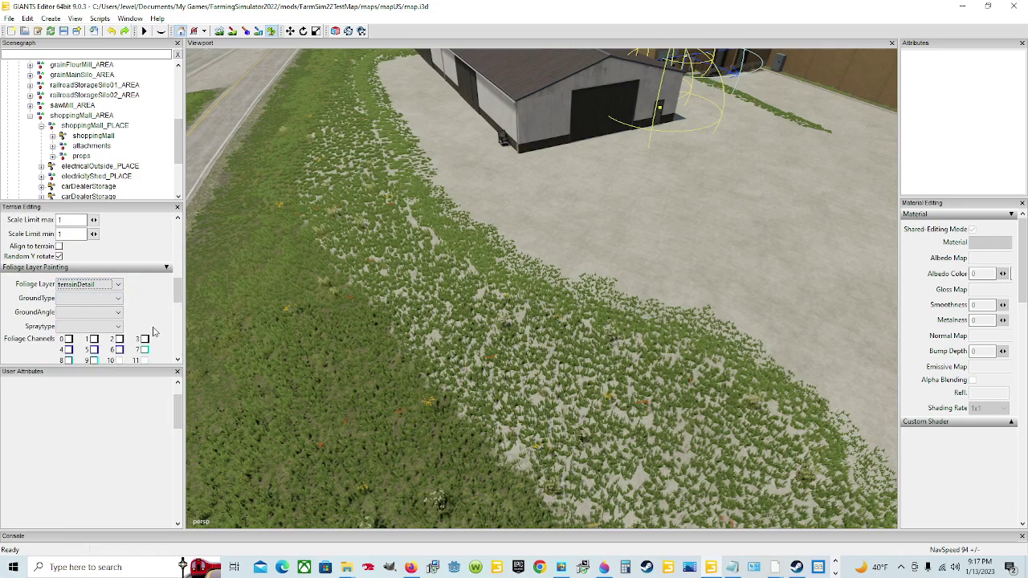
pyautogui.click(119, 286)
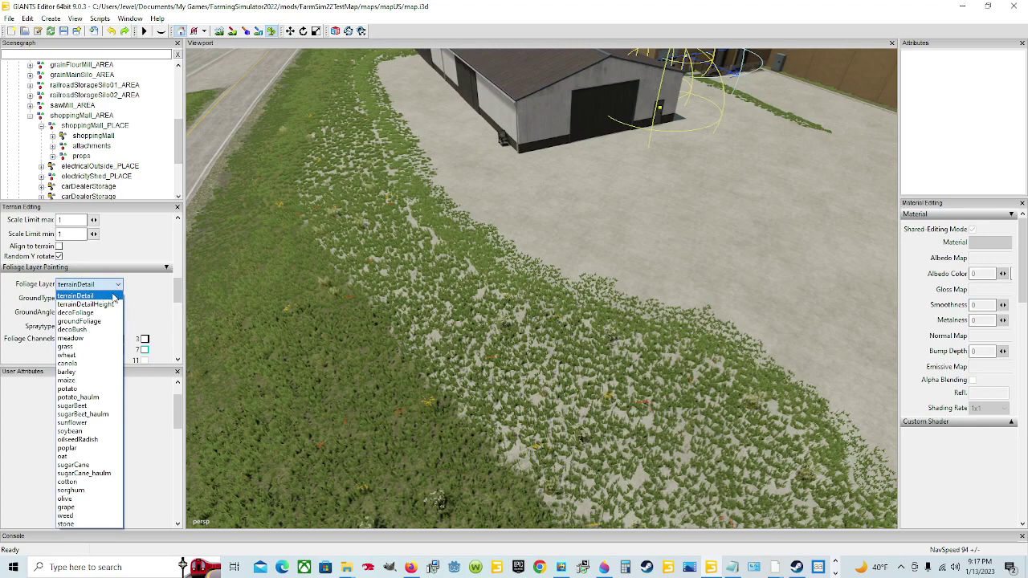
pyautogui.click(80, 321)
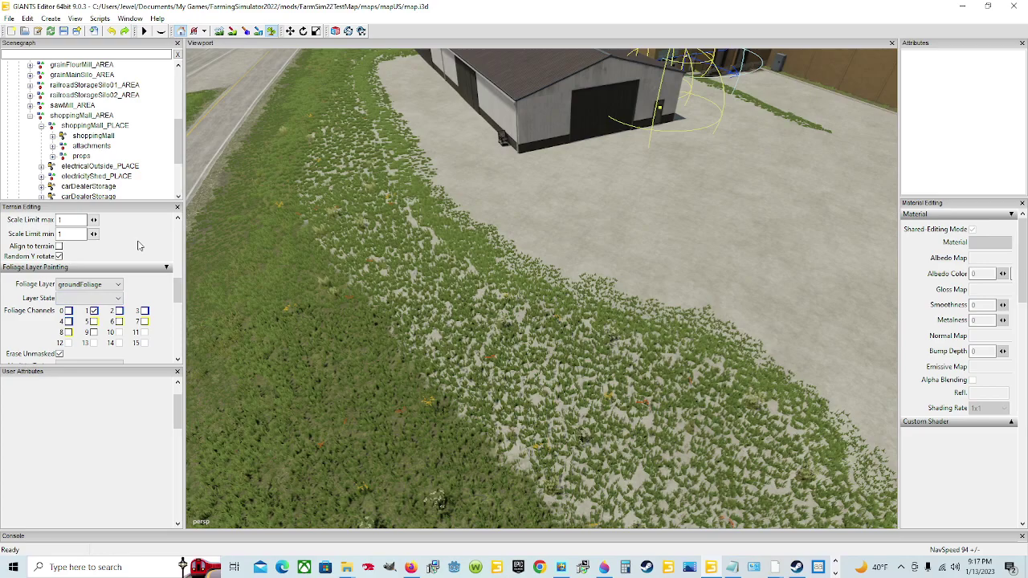
# Erase the grass from the concrete along the yard's roadside edge near the shed and leave foliage painting mode.
pyautogui.scroll(3, 138, 244)
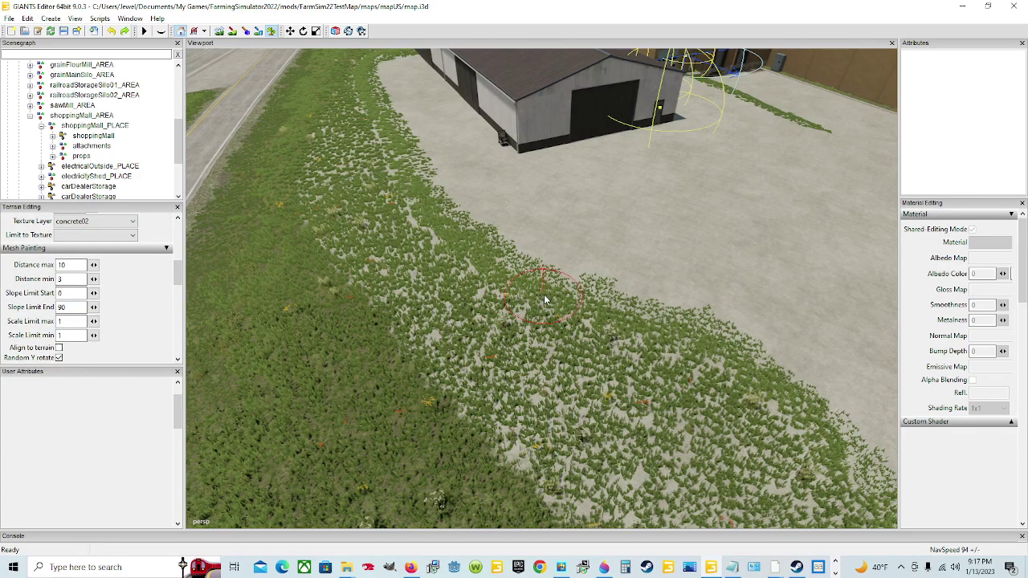
pyautogui.scroll(3, 84, 272)
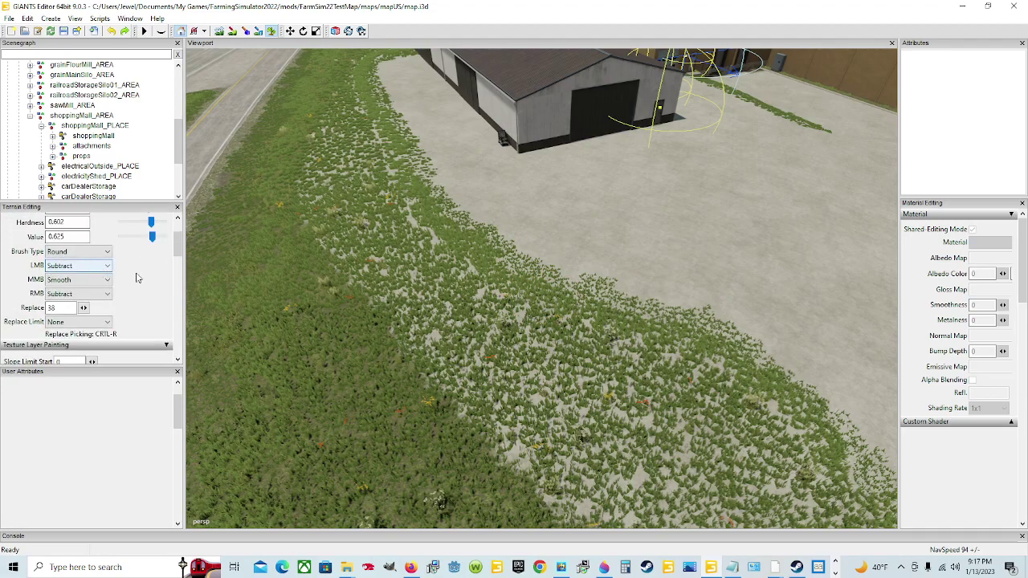
pyautogui.moveTo(665, 311)
pyautogui.mouseDown()
pyautogui.moveTo(641, 318)
pyautogui.moveTo(466, 230)
pyautogui.moveTo(395, 138)
pyautogui.moveTo(370, 157)
pyautogui.moveTo(431, 280)
pyautogui.moveTo(490, 347)
pyautogui.moveTo(615, 336)
pyautogui.moveTo(588, 292)
pyautogui.moveTo(788, 412)
pyautogui.moveTo(826, 464)
pyautogui.moveTo(679, 413)
pyautogui.moveTo(771, 482)
pyautogui.moveTo(709, 521)
pyautogui.moveTo(546, 434)
pyautogui.moveTo(471, 356)
pyautogui.moveTo(643, 447)
pyautogui.moveTo(447, 322)
pyautogui.moveTo(404, 280)
pyautogui.moveTo(450, 348)
pyautogui.moveTo(339, 158)
pyautogui.moveTo(337, 233)
pyautogui.moveTo(407, 289)
pyautogui.moveTo(344, 117)
pyautogui.moveTo(362, 68)
pyautogui.moveTo(386, 129)
pyautogui.moveTo(400, 105)
pyautogui.mouseUp()
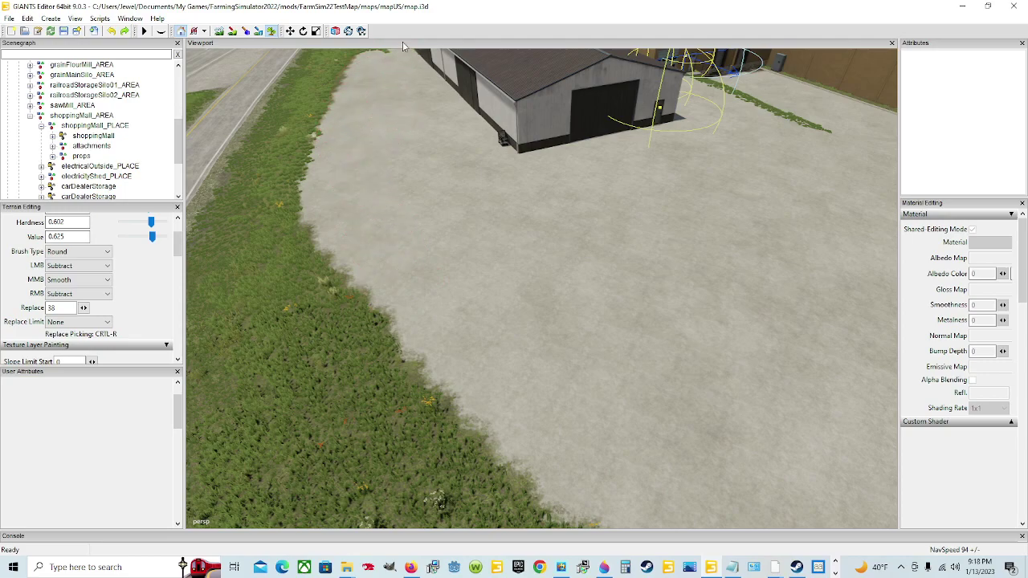
pyautogui.moveTo(351, 168)
pyautogui.mouseDown()
pyautogui.moveTo(340, 119)
pyautogui.moveTo(339, 222)
pyautogui.moveTo(619, 505)
pyautogui.moveTo(625, 376)
pyautogui.mouseUp()
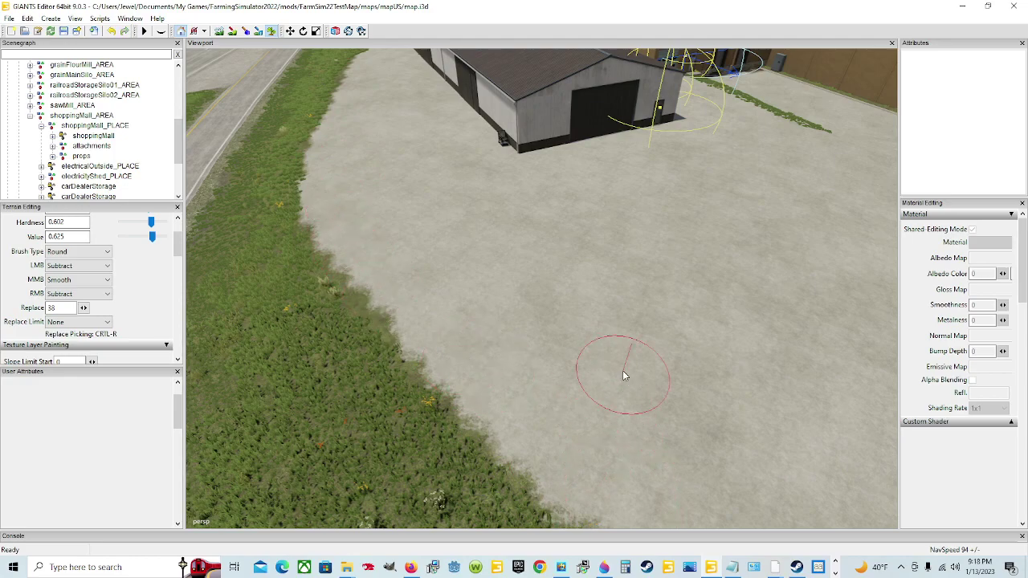
pyautogui.click(273, 33)
pyautogui.scroll(-10, 400, 219)
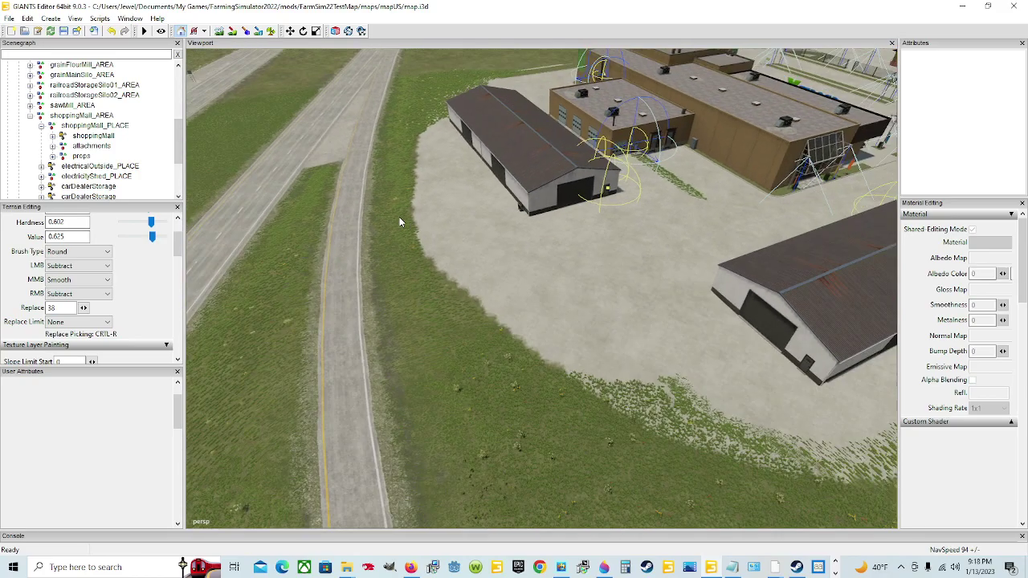
pyautogui.keyDown('alt'); pyautogui.moveTo(397, 231); pyautogui.dragTo(517, 279); pyautogui.keyUp('alt')
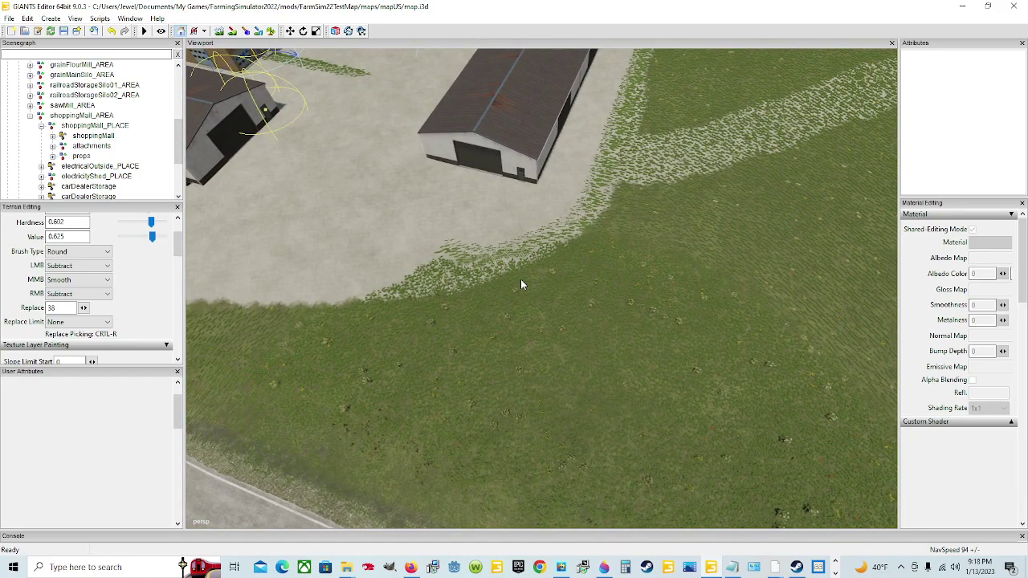
# Erase the grass from the concrete along the yard's curved edge in front of the shed, up to the start of the side path.
pyautogui.scroll(5, 521, 279)
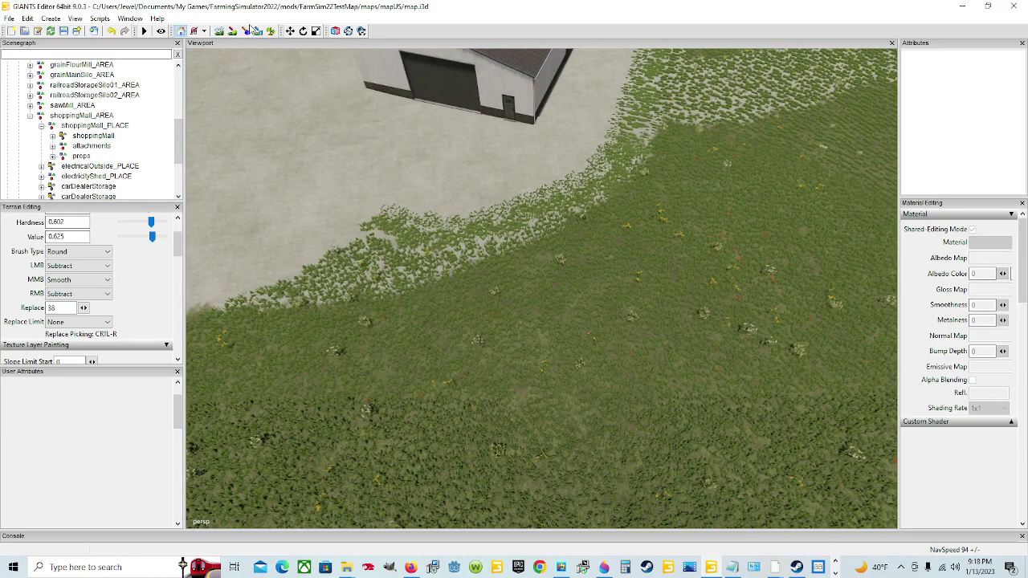
pyautogui.click(271, 30)
pyautogui.moveTo(385, 232)
pyautogui.mouseDown()
pyautogui.moveTo(324, 267)
pyautogui.moveTo(253, 280)
pyautogui.moveTo(281, 289)
pyautogui.moveTo(418, 263)
pyautogui.moveTo(599, 176)
pyautogui.moveTo(659, 96)
pyautogui.moveTo(507, 204)
pyautogui.moveTo(502, 185)
pyautogui.moveTo(615, 74)
pyautogui.moveTo(689, 110)
pyautogui.moveTo(843, 71)
pyautogui.moveTo(860, 76)
pyautogui.moveTo(787, 109)
pyautogui.moveTo(650, 117)
pyautogui.moveTo(727, 76)
pyautogui.moveTo(795, 60)
pyautogui.moveTo(646, 66)
pyautogui.mouseUp()
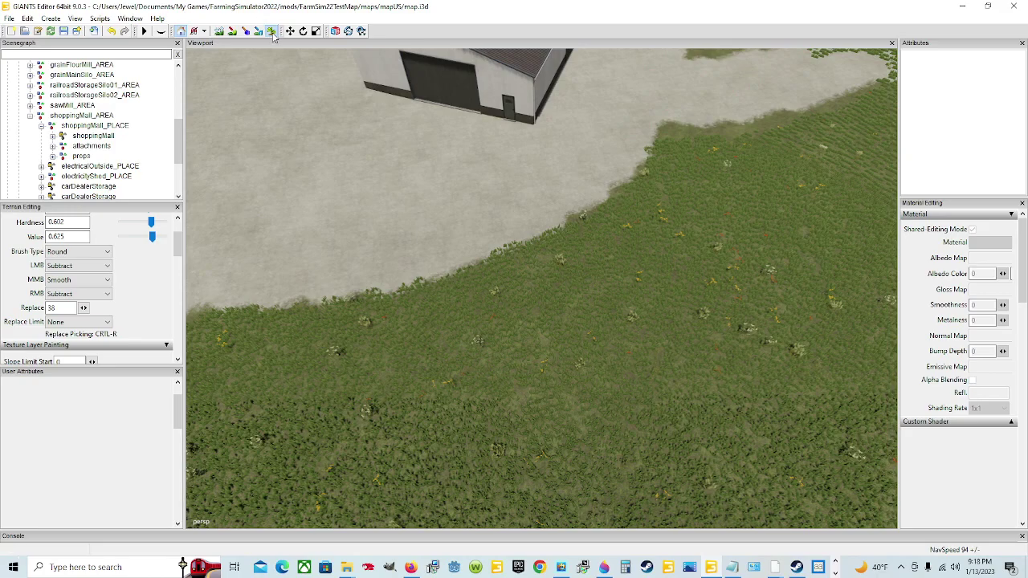
# Erase the grass from the concrete beside the shed and along the path to the road, and leave foliage painting mode.
pyautogui.scroll(-3, 646, 160)
pyautogui.keyDown('alt'); pyautogui.moveTo(407, 256); pyautogui.dragTo(473, 202); pyautogui.keyUp('alt')
pyautogui.scroll(3, 470, 202)
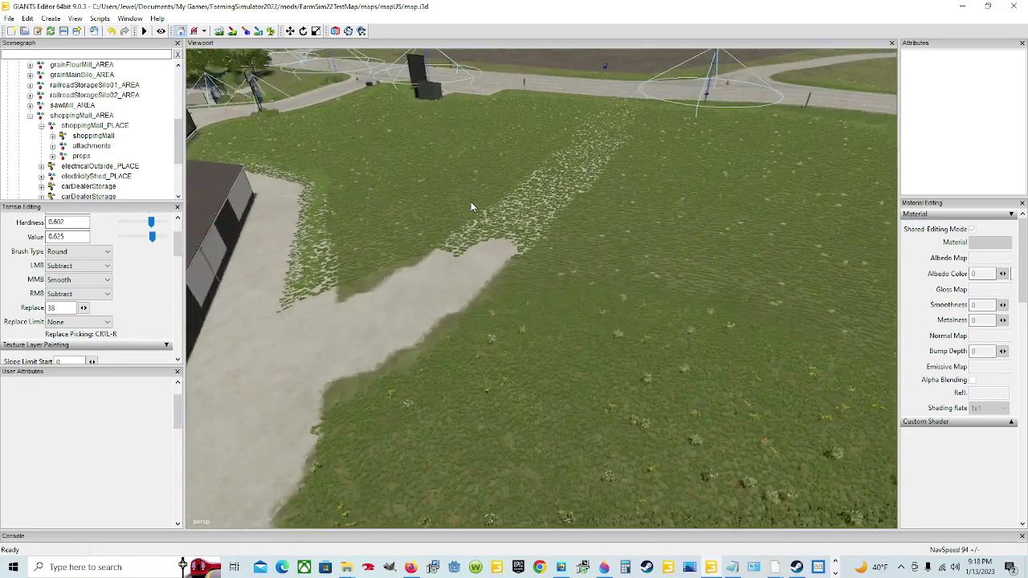
pyautogui.keyDown('alt'); pyautogui.moveTo(508, 289); pyautogui.dragTo(450, 261); pyautogui.keyUp('alt')
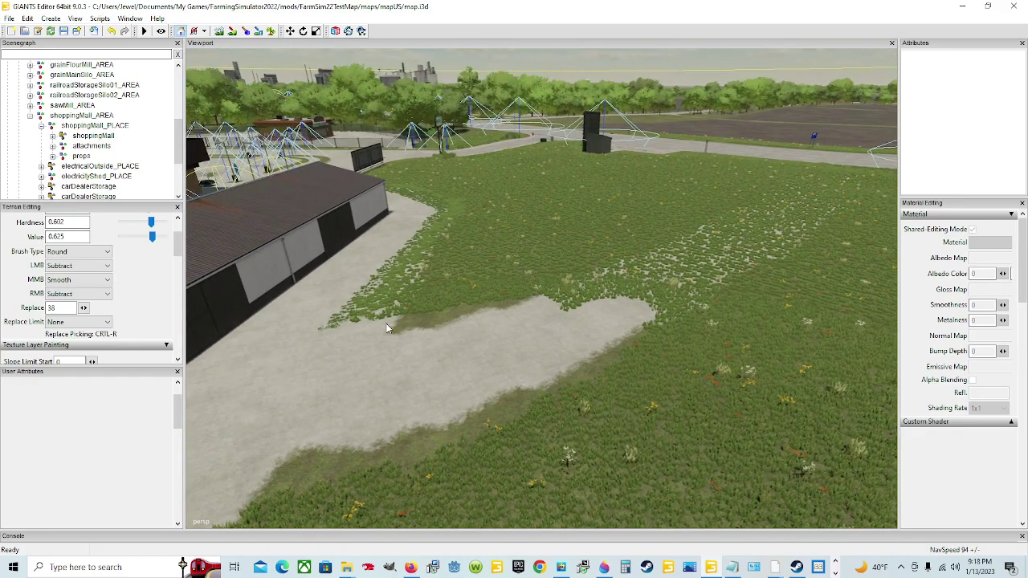
pyautogui.scroll(-2, 386, 328)
pyautogui.click(270, 30)
pyautogui.moveTo(297, 358)
pyautogui.mouseDown()
pyautogui.moveTo(348, 281)
pyautogui.moveTo(423, 213)
pyautogui.moveTo(366, 301)
pyautogui.moveTo(370, 387)
pyautogui.moveTo(772, 213)
pyautogui.moveTo(812, 201)
pyautogui.moveTo(834, 221)
pyautogui.moveTo(805, 229)
pyautogui.moveTo(634, 349)
pyautogui.mouseUp()
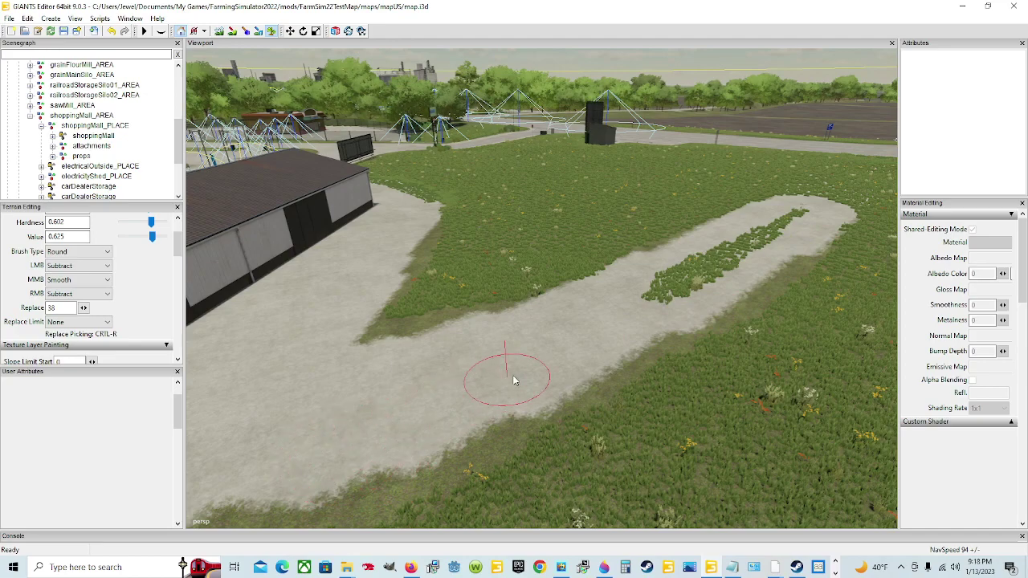
pyautogui.moveTo(649, 291)
pyautogui.mouseDown()
pyautogui.moveTo(803, 213)
pyautogui.moveTo(835, 222)
pyautogui.moveTo(879, 170)
pyautogui.moveTo(808, 201)
pyautogui.moveTo(862, 161)
pyautogui.moveTo(852, 163)
pyautogui.moveTo(792, 202)
pyautogui.moveTo(881, 160)
pyautogui.moveTo(843, 158)
pyautogui.mouseUp()
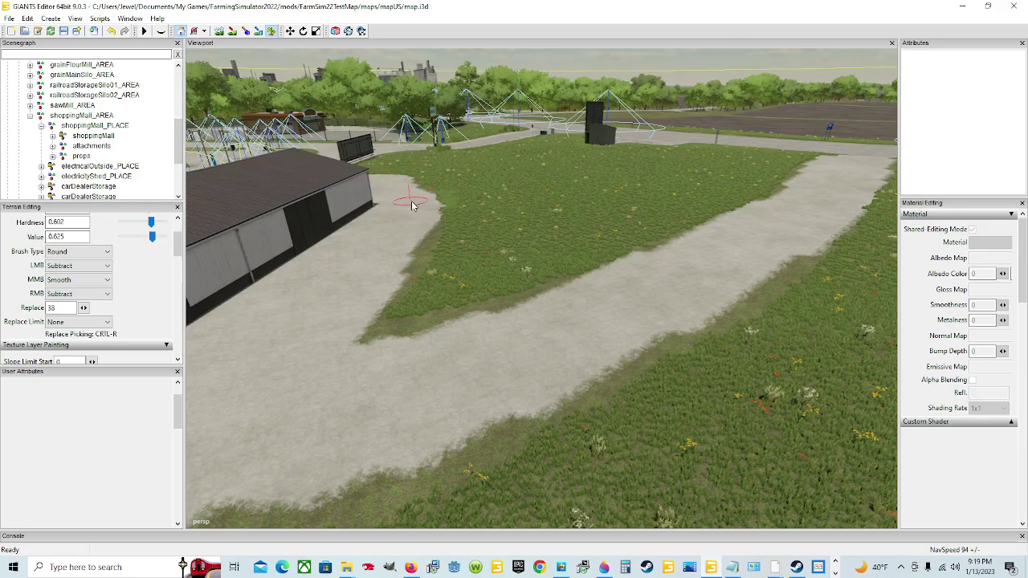
pyautogui.click(270, 33)
# Check the cleared yard and path around the sheds and save the map.
pyautogui.moveTo(450, 219)
pyautogui.keyDown('alt'); pyautogui.mouseDown()
pyautogui.moveTo(449, 276)
pyautogui.moveTo(531, 297)
pyautogui.mouseUp(); pyautogui.keyUp('alt')
pyautogui.scroll(-3, 470, 279)
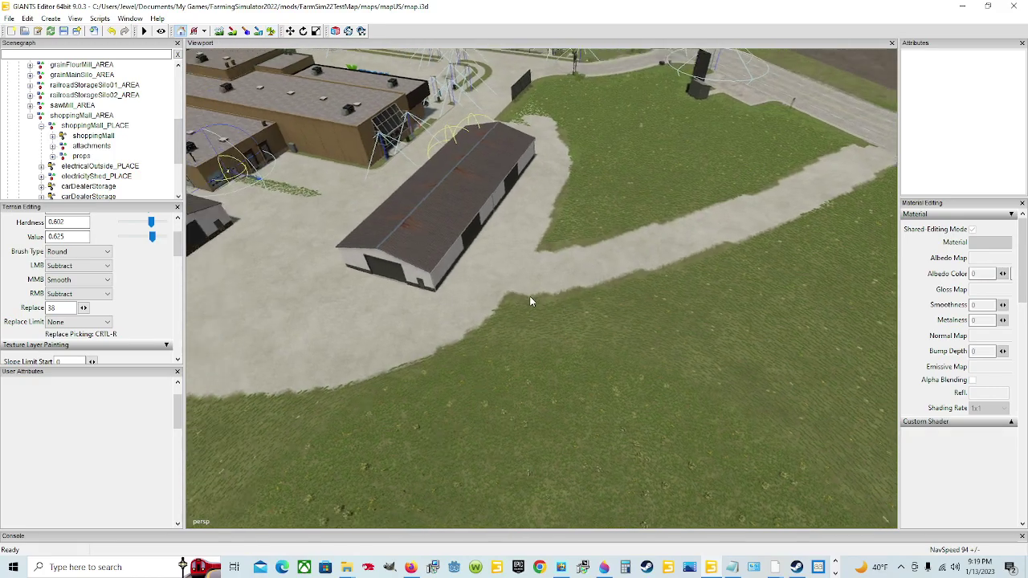
pyautogui.moveTo(531, 301); pyautogui.dragTo(508, 303, button='right')
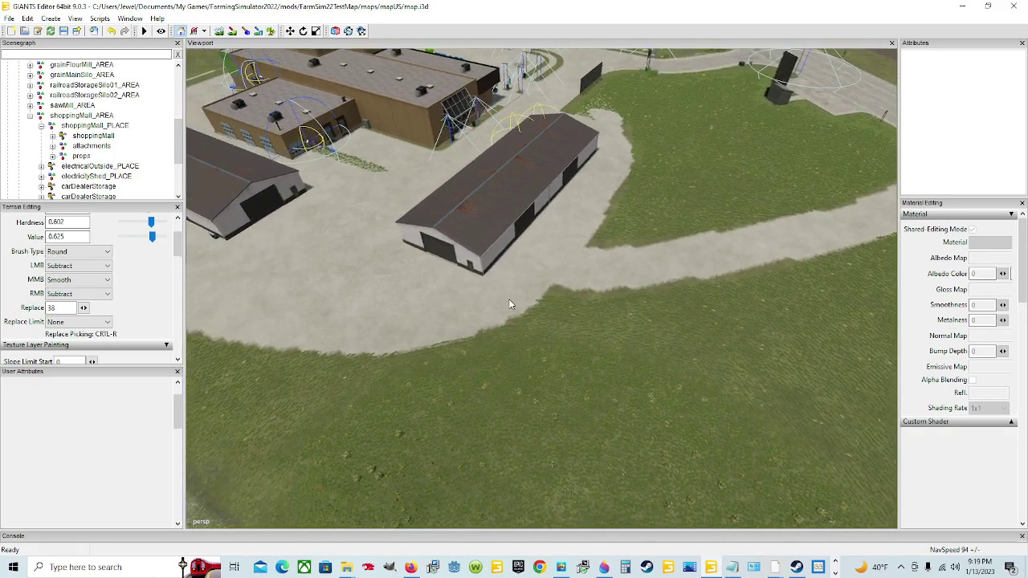
pyautogui.click(64, 31)
# Examine the grass and flowers up close in the field between the concrete yard and the road.
pyautogui.keyDown('alt'); pyautogui.moveTo(635, 268); pyautogui.dragTo(644, 306); pyautogui.keyUp('alt')
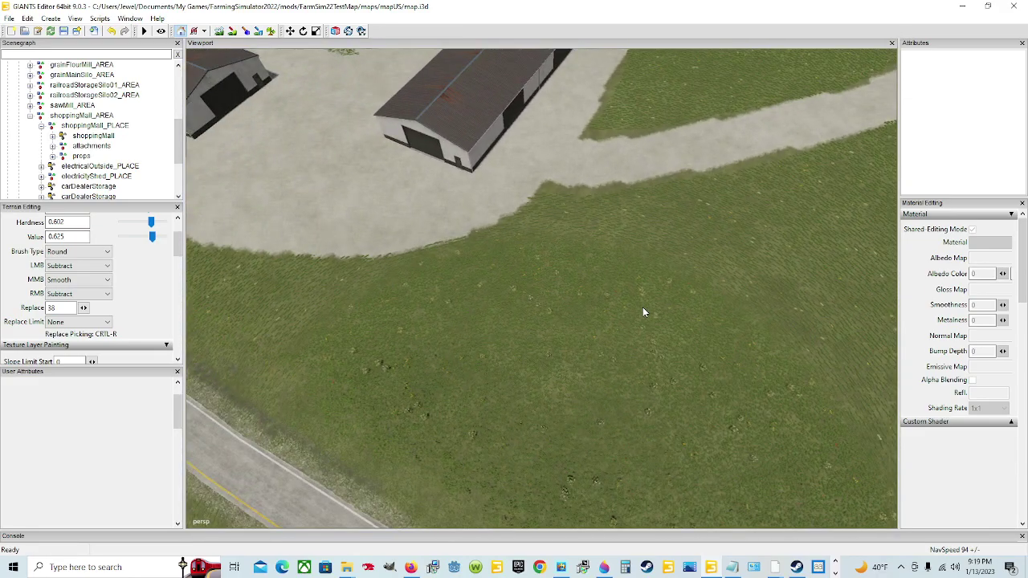
pyautogui.scroll(3, 631, 309)
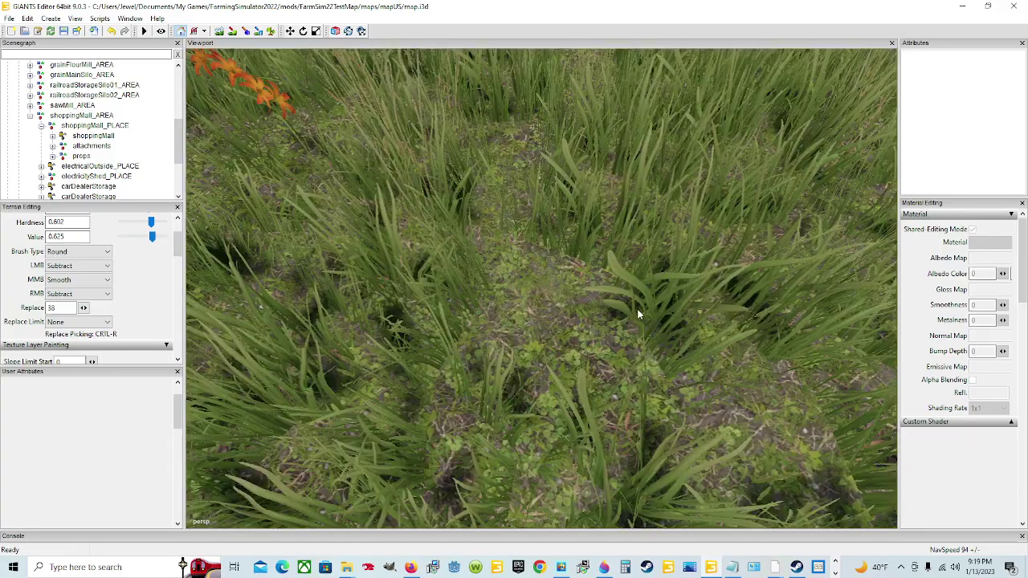
pyautogui.keyDown('alt'); pyautogui.moveTo(638, 310); pyautogui.dragTo(525, 268); pyautogui.keyUp('alt')
pyautogui.scroll(-3, 522, 277)
pyautogui.keyDown('alt'); pyautogui.moveTo(578, 307); pyautogui.dragTo(549, 296); pyautogui.keyUp('alt')
pyautogui.scroll(3, 593, 290)
pyautogui.scroll(-3, 536, 296)
pyautogui.scroll(8, 538, 300)
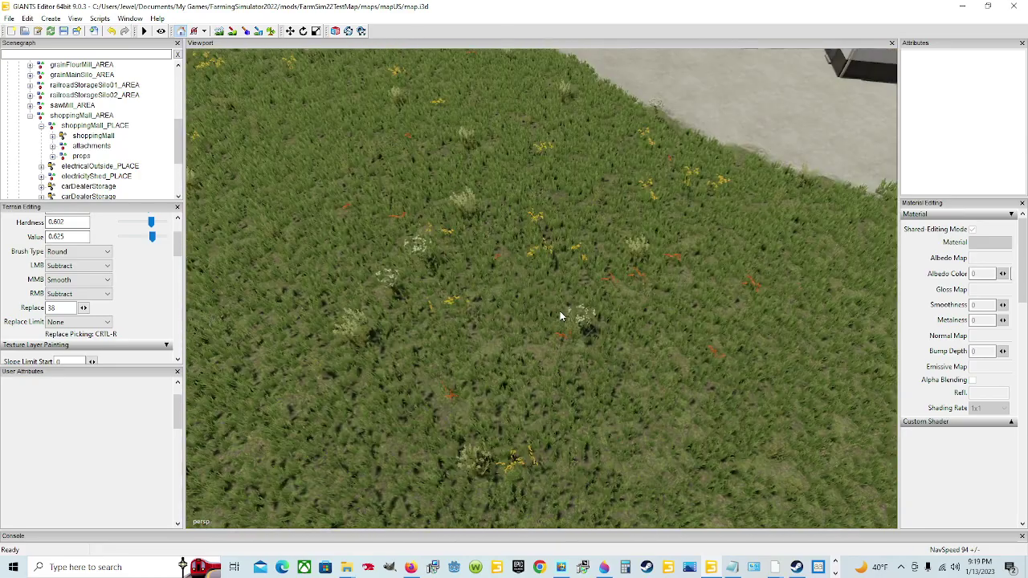
pyautogui.scroll(-5, 511, 337)
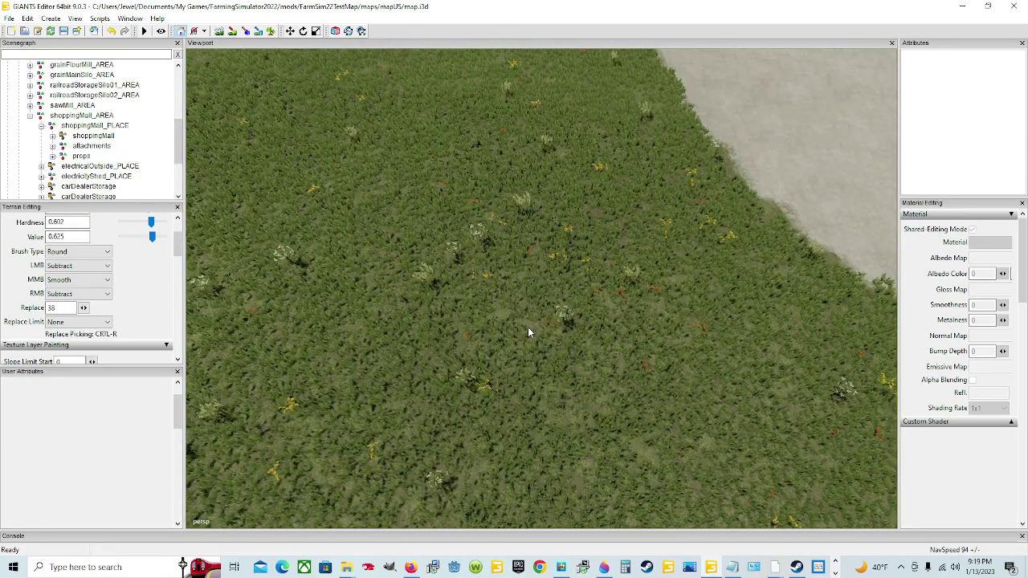
# Set the LMB brush action to Add and the groundFoliage layer state to dry branches.
pyautogui.click(79, 268)
pyautogui.click(73, 277)
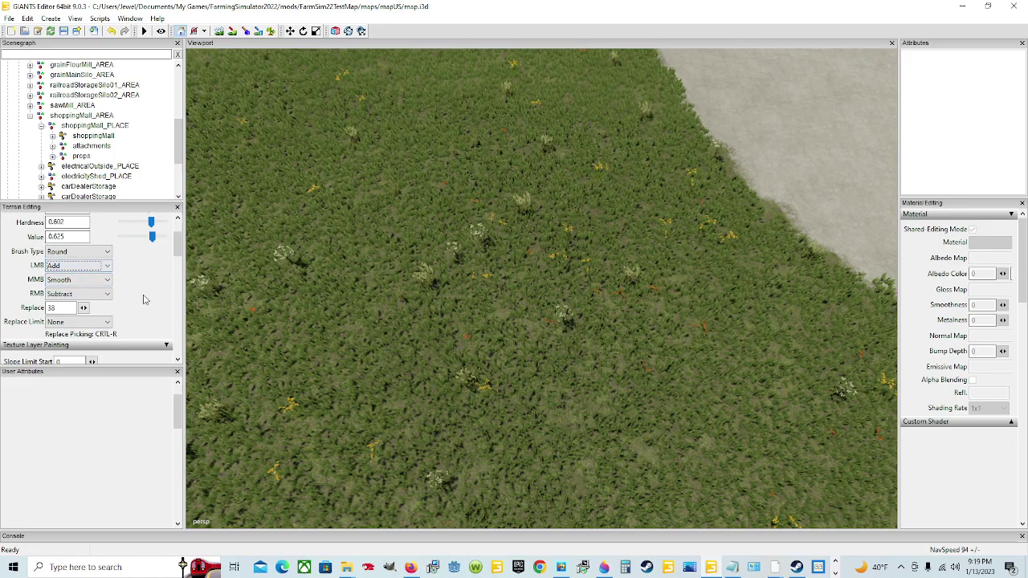
pyautogui.scroll(-5, 144, 302)
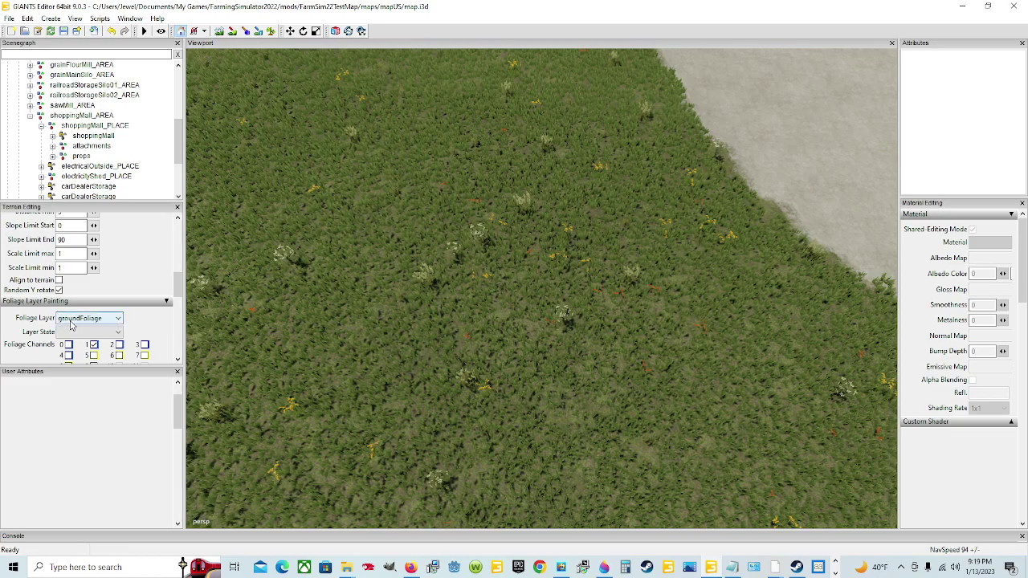
pyautogui.click(118, 335)
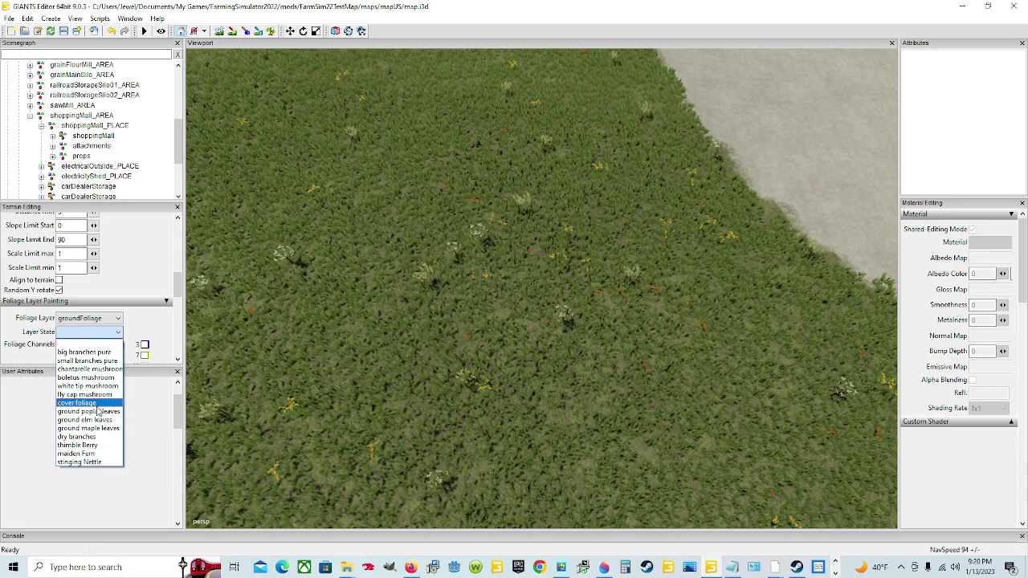
pyautogui.click(93, 437)
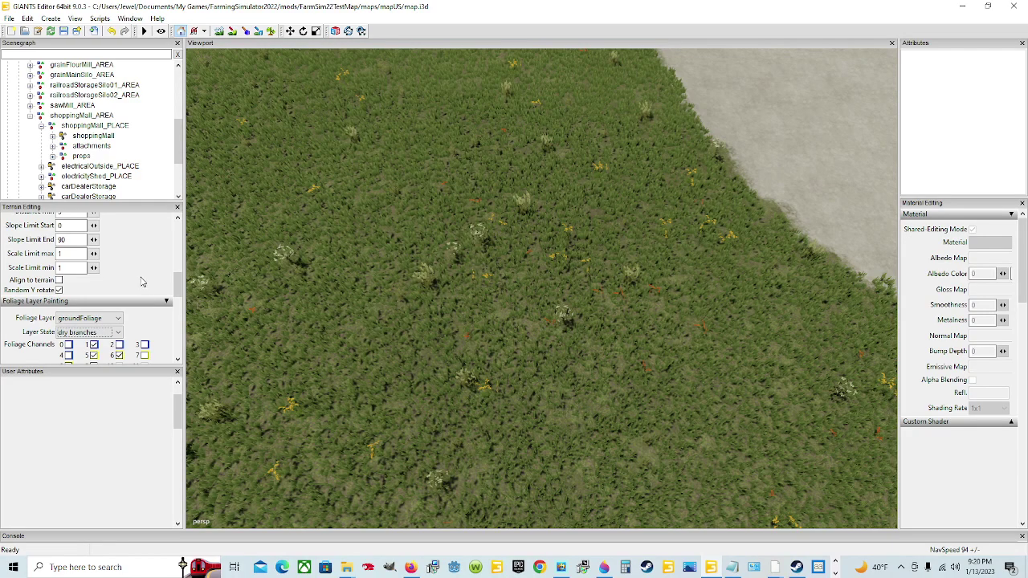
pyautogui.scroll(-1, 159, 322)
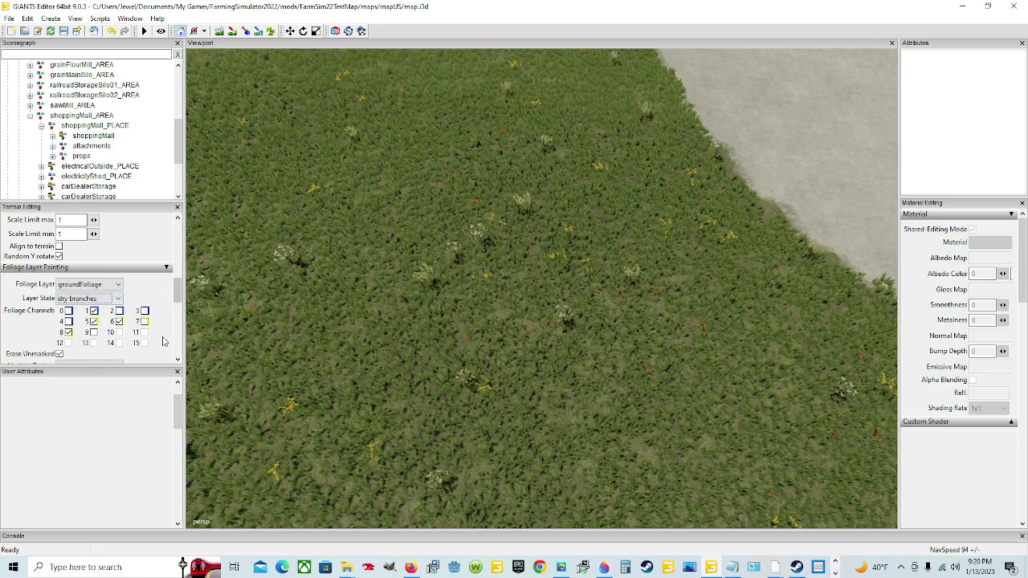
pyautogui.scroll(-1, 163, 339)
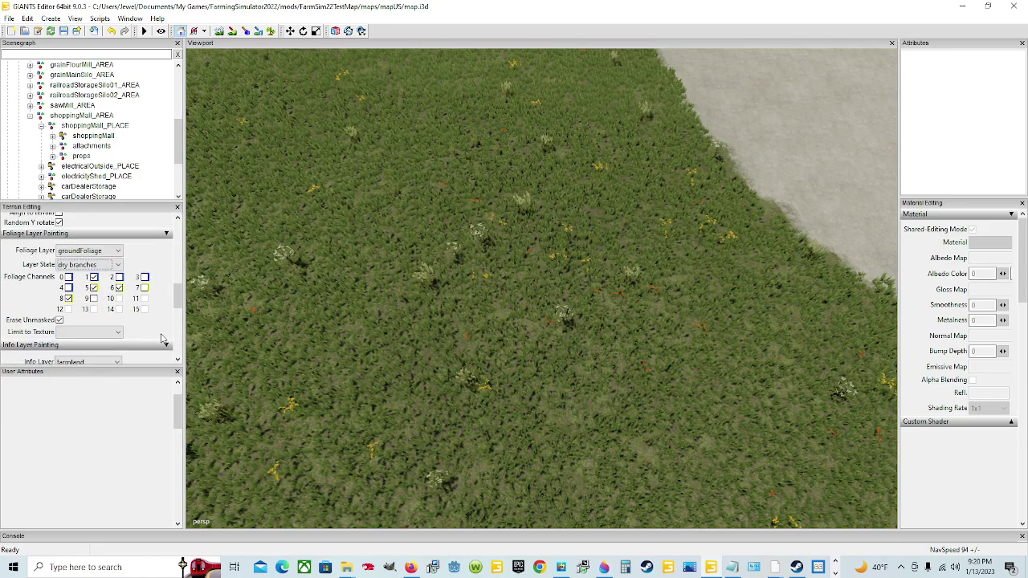
pyautogui.scroll(1, 163, 324)
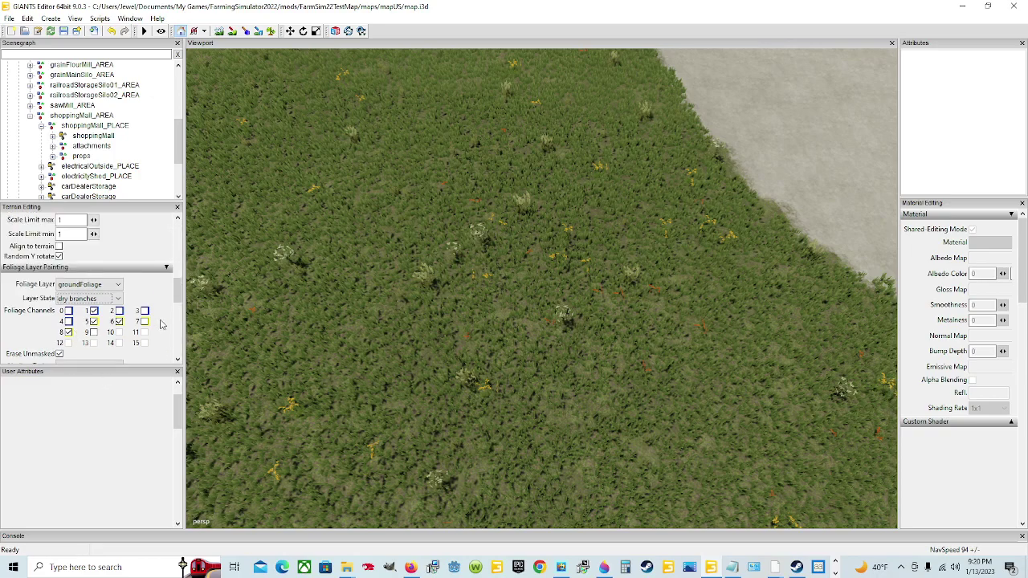